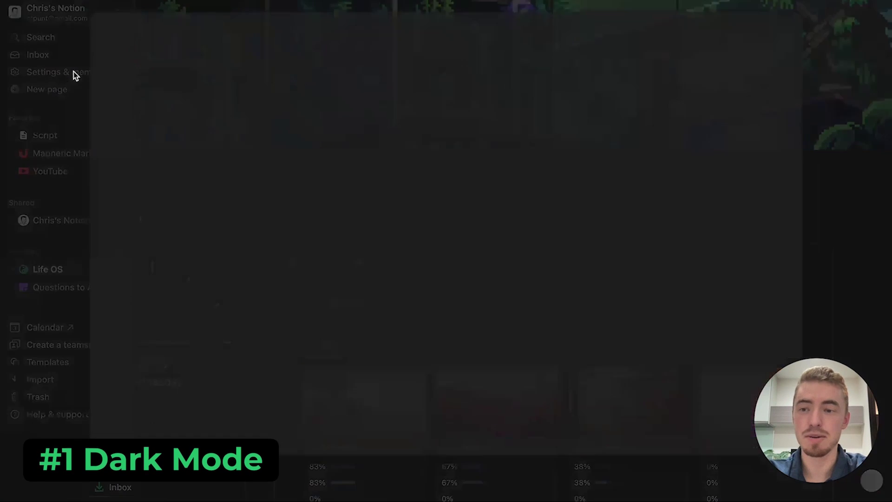
Step: Confirm Notion's appearance stays set to Dark in settings
{"action": "left_click", "coordinate": [188, 88]}
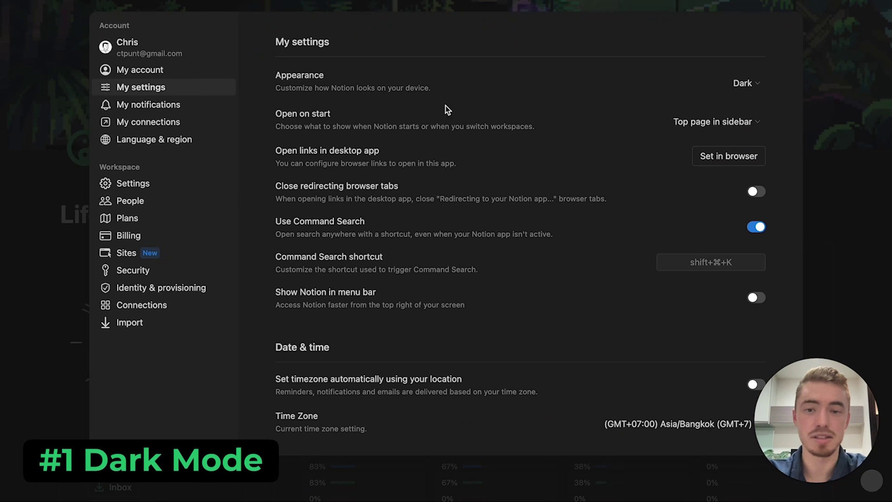
{"action": "left_click", "coordinate": [744, 83]}
{"action": "left_click", "coordinate": [707, 102]}
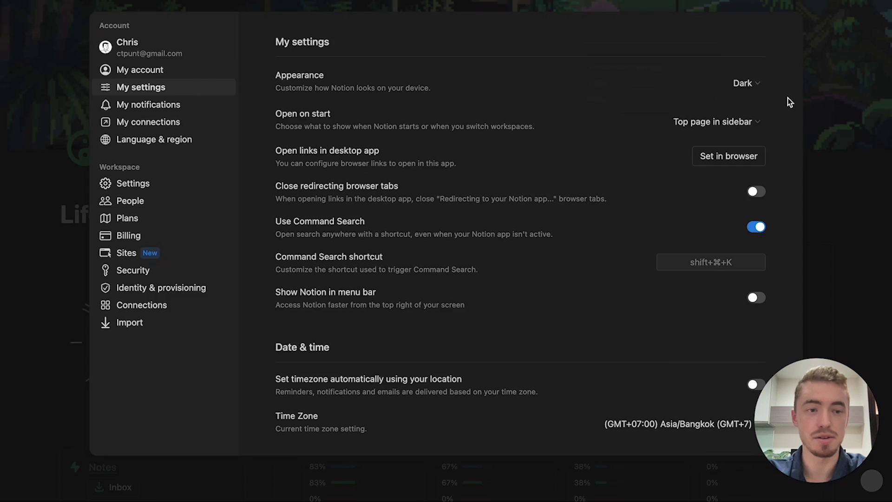
{"action": "key", "text": "Escape"}
Step: Expand and collapse the Life OS, shared workspace, SOP's and Team Directory sidebar pages
{"action": "mouse_move", "coordinate": [36, 127]}
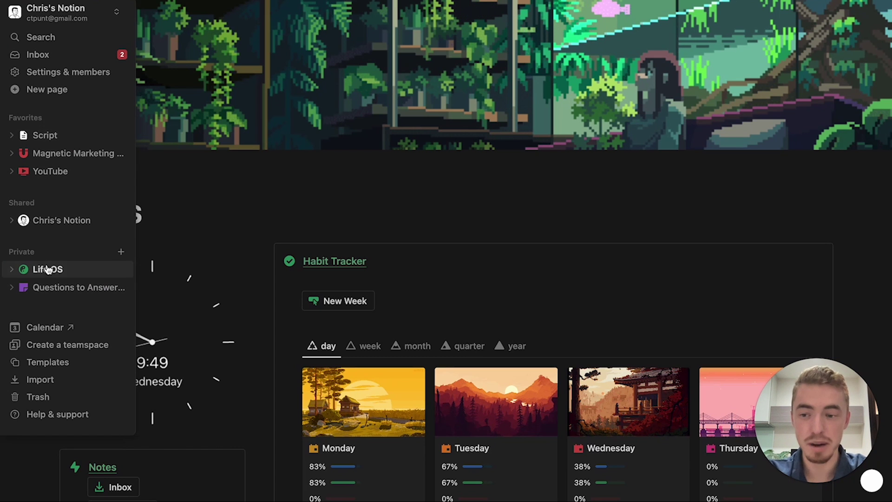
{"action": "left_click", "coordinate": [12, 269]}
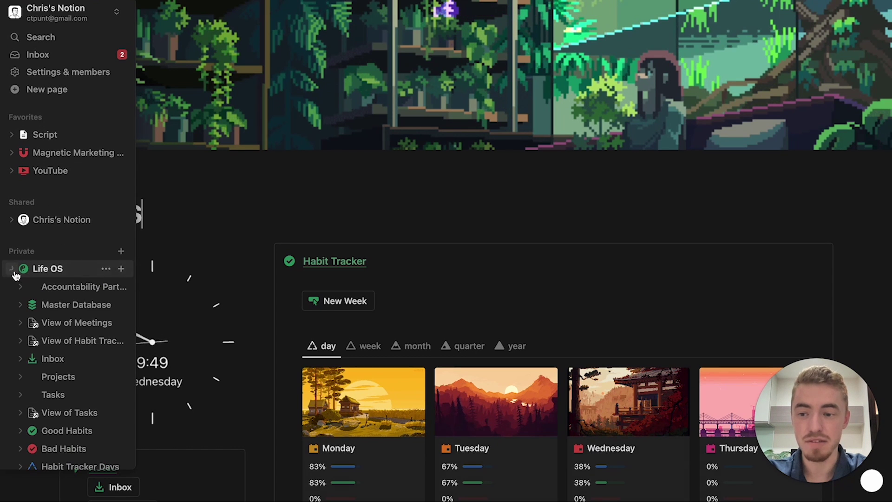
{"action": "left_click", "coordinate": [12, 220]}
{"action": "scroll", "coordinate": [46, 258], "scroll_direction": "down", "scroll_amount": 5}
{"action": "scroll", "coordinate": [47, 259], "scroll_direction": "up", "scroll_amount": 3}
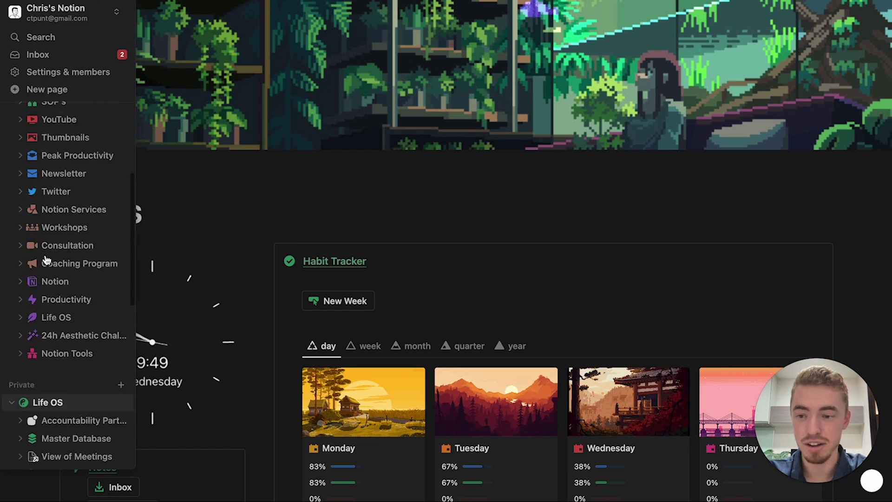
{"action": "left_click", "coordinate": [20, 251]}
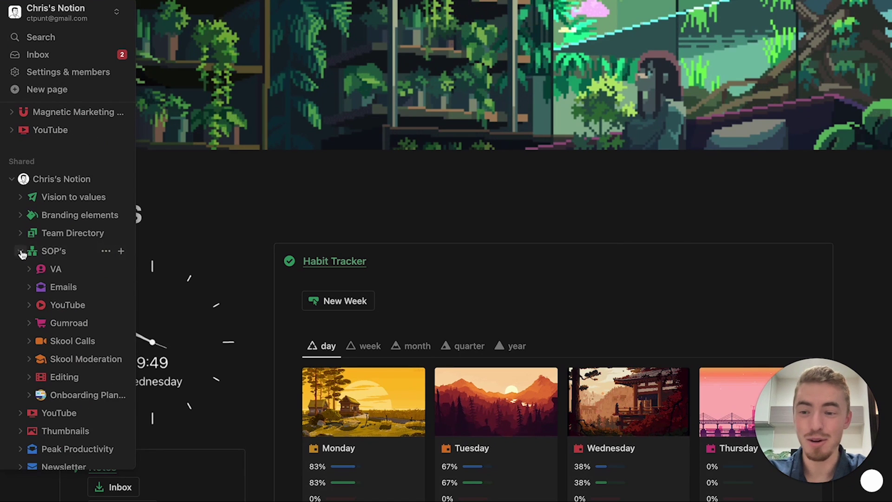
{"action": "left_click", "coordinate": [20, 233]}
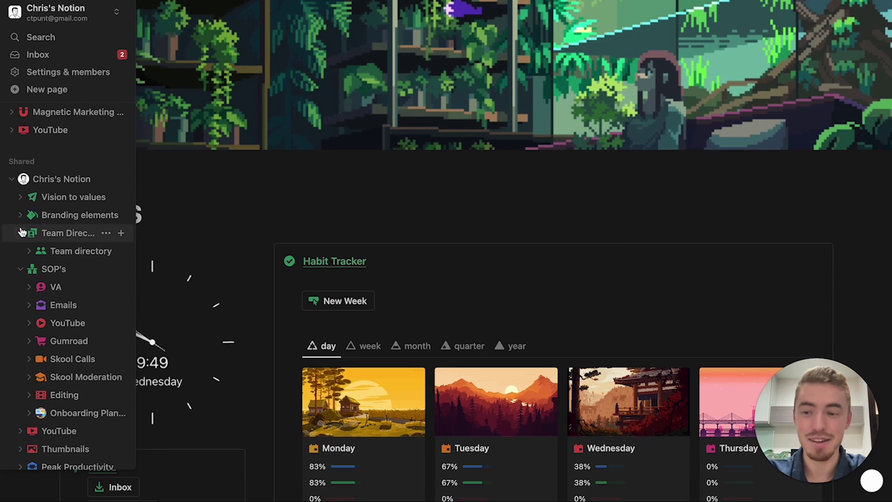
{"action": "left_click", "coordinate": [20, 233]}
{"action": "left_click", "coordinate": [20, 251]}
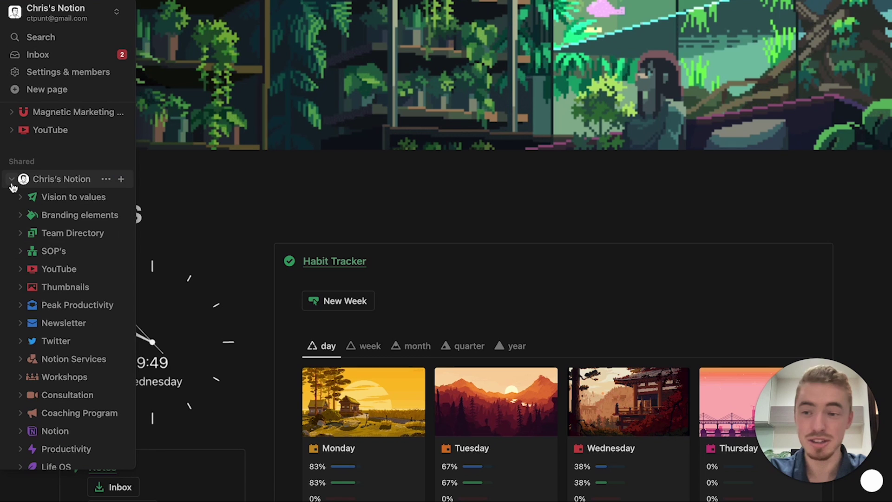
{"action": "left_click", "coordinate": [12, 180]}
{"action": "left_click", "coordinate": [13, 229]}
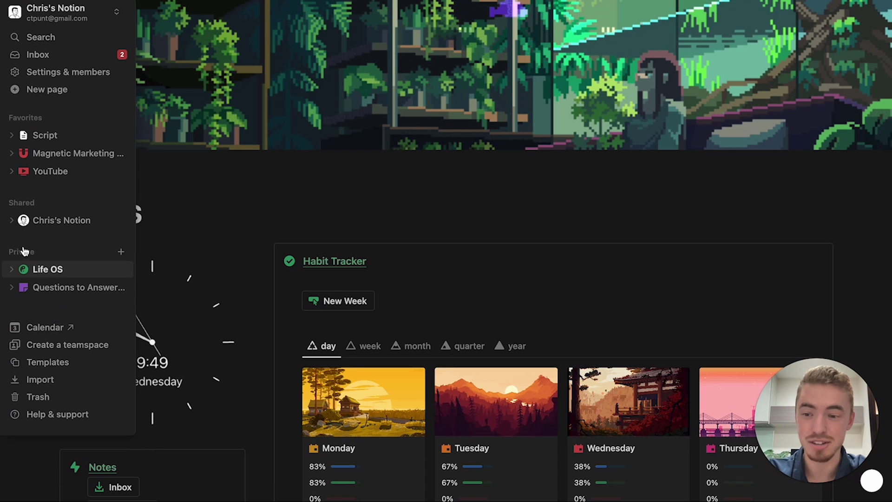
{"action": "scroll", "coordinate": [379, 319], "scroll_direction": "down", "scroll_amount": 6}
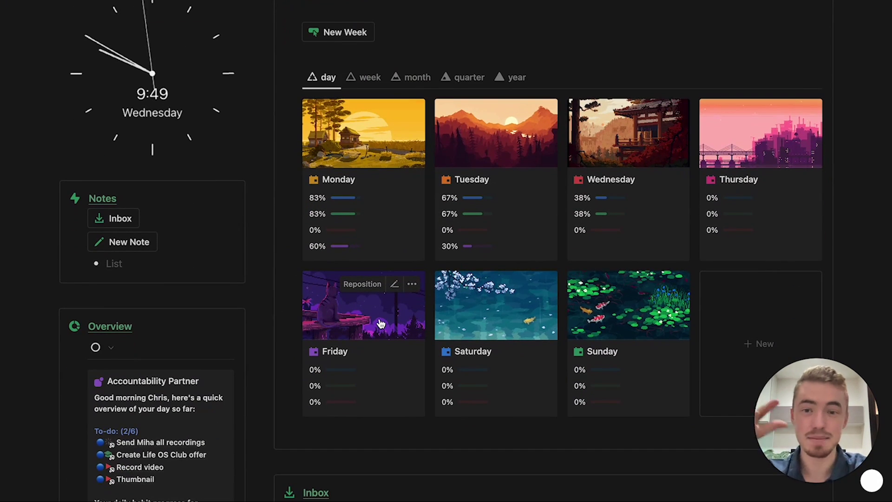
{"action": "scroll", "coordinate": [448, 265], "scroll_direction": "up", "scroll_amount": 6}
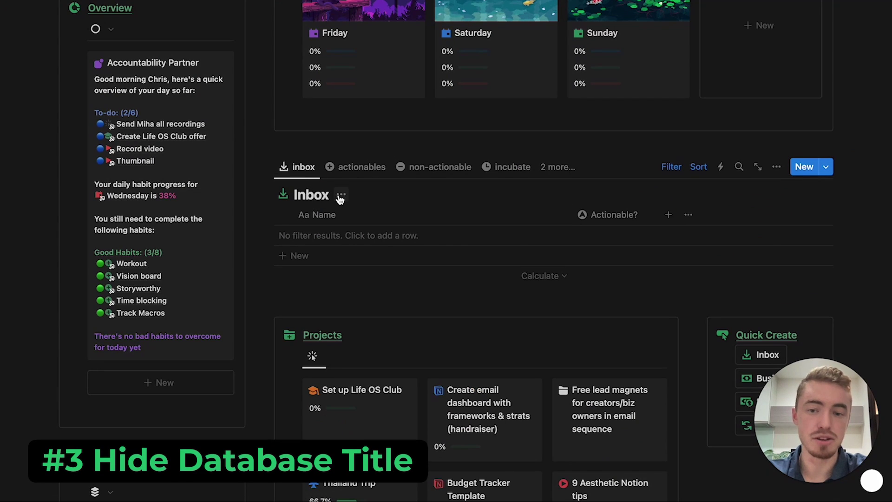
Step: Hide the Inbox database title, then open the Inbox name box for renaming
{"action": "left_click", "coordinate": [342, 196]}
{"action": "left_click", "coordinate": [339, 259]}
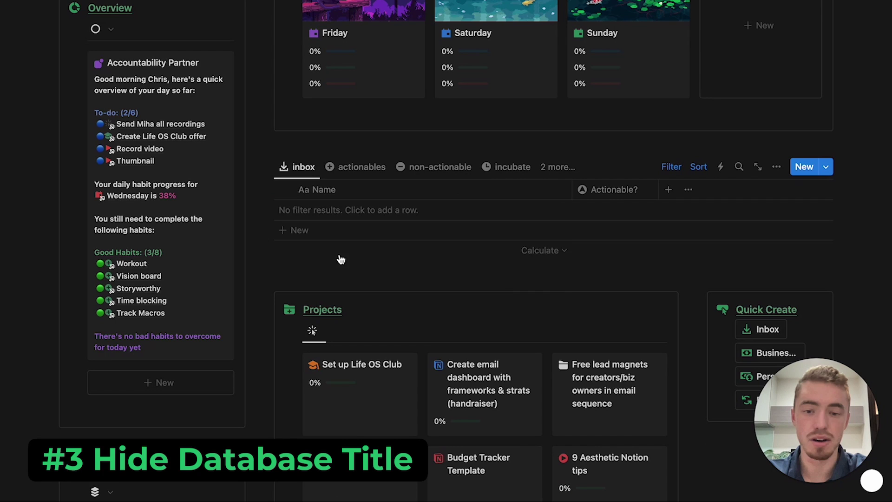
{"action": "left_click", "coordinate": [775, 167]}
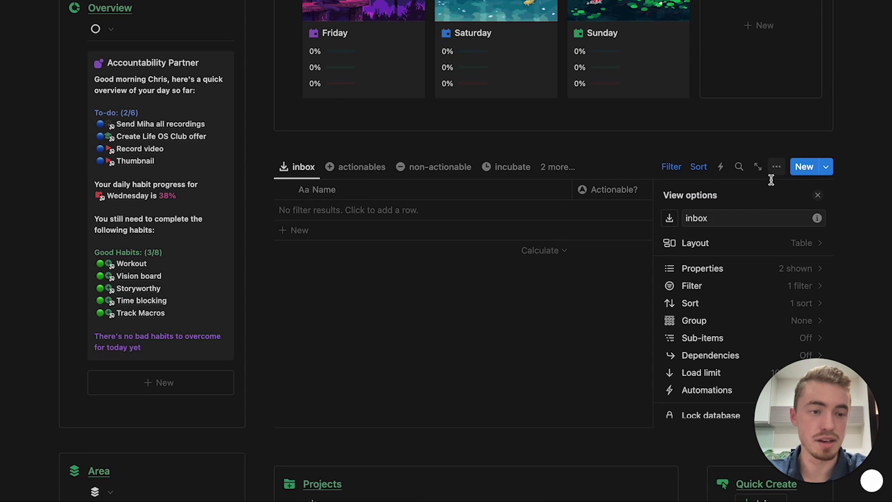
{"action": "left_click", "coordinate": [712, 246]}
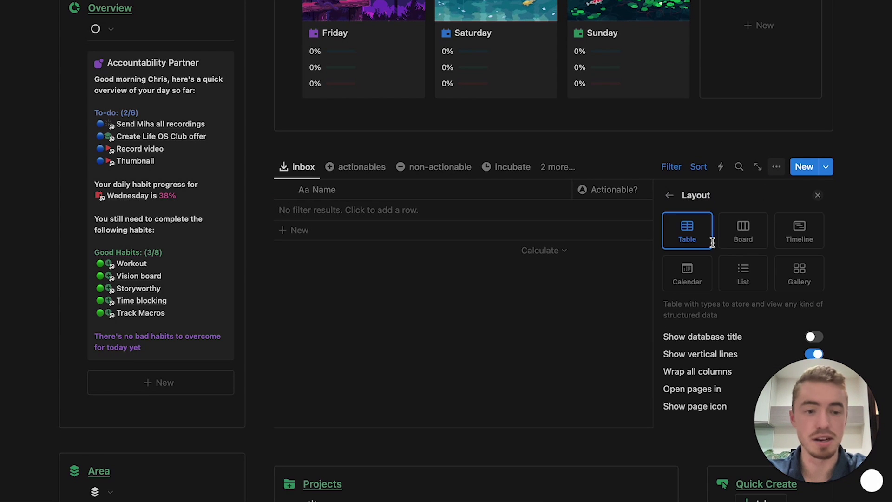
{"action": "left_click", "coordinate": [695, 338]}
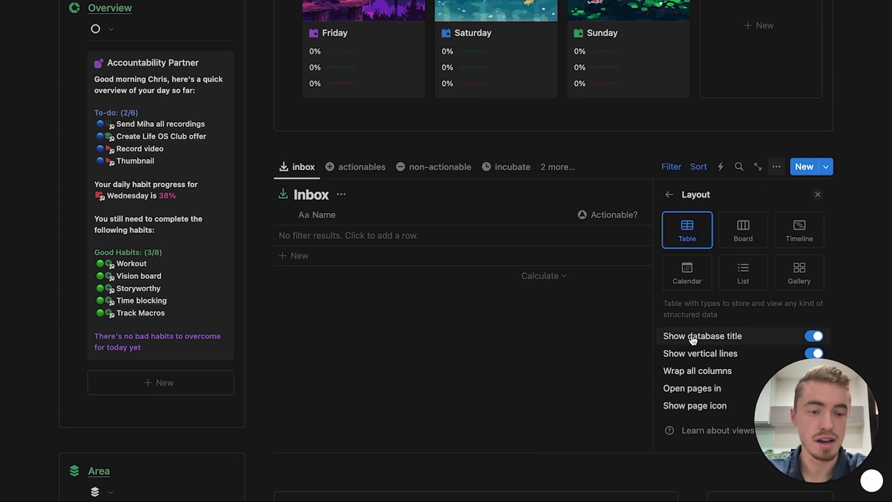
{"action": "left_click", "coordinate": [589, 206]}
{"action": "left_click", "coordinate": [344, 196]}
{"action": "left_click", "coordinate": [349, 260]}
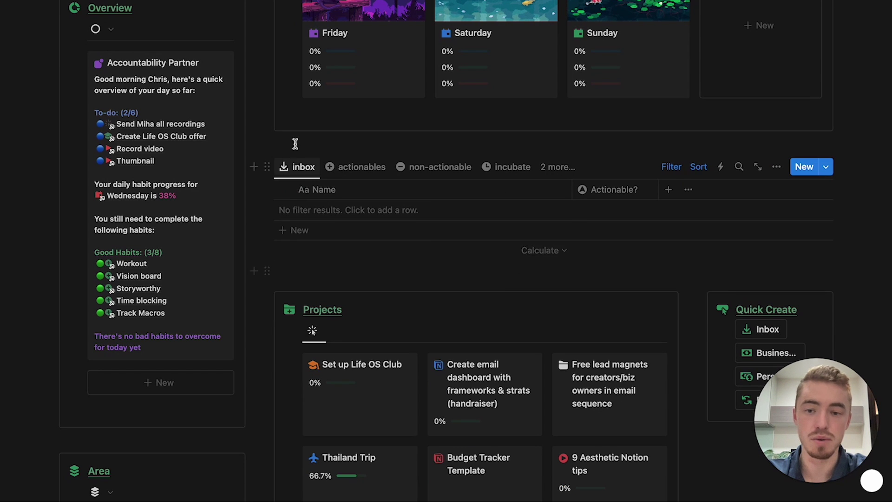
{"action": "left_click", "coordinate": [270, 167]}
{"action": "left_click", "coordinate": [245, 186]}
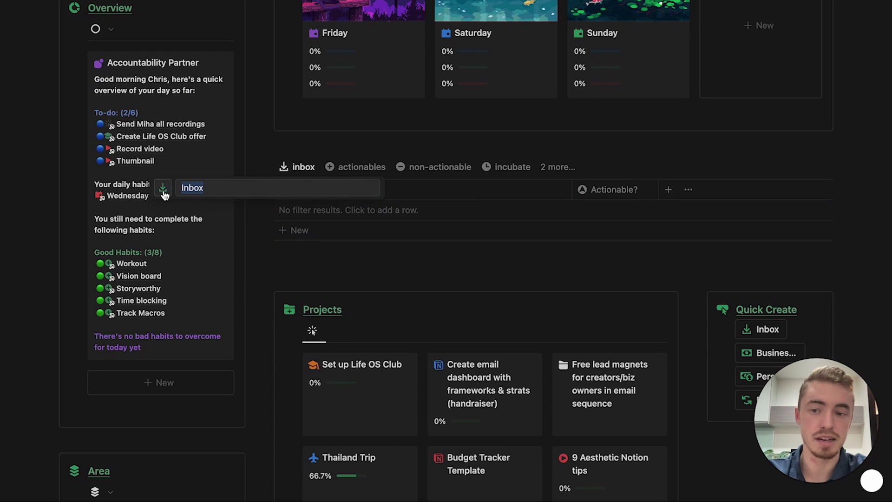
Step: Insert a callout with /ca above the Inbox tabs and move the Inbox database inside it
{"action": "left_click", "coordinate": [314, 146]}
{"action": "type", "text": "/ca"}
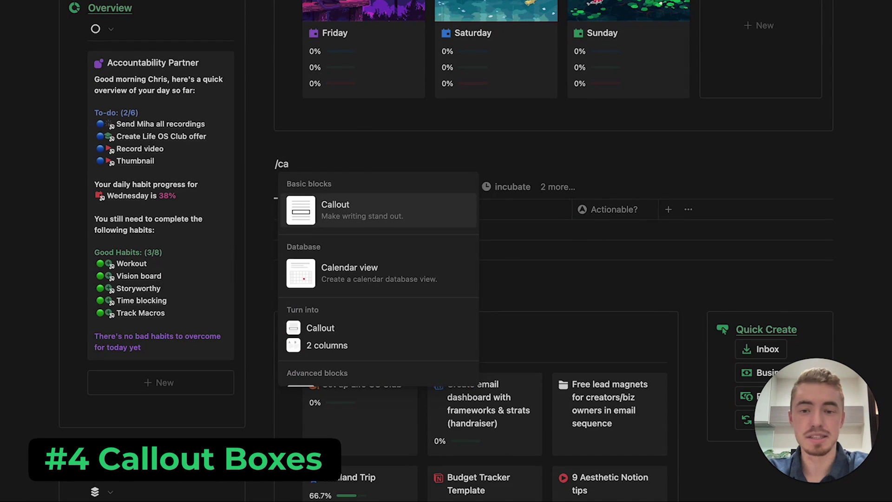
{"action": "key", "text": "Return"}
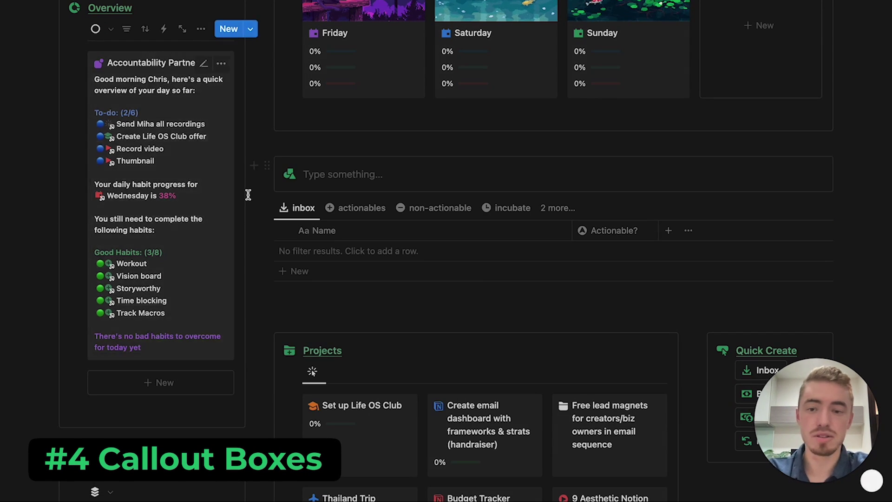
{"action": "left_click_drag", "start_coordinate": [310, 208], "coordinate": [337, 180]}
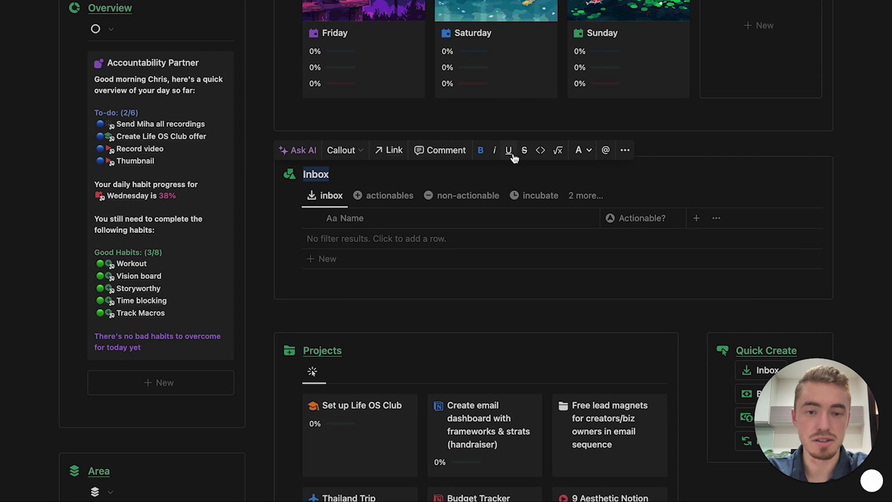
Step: Make the Inbox label green and give the callout a download-arrow icon
{"action": "left_click", "coordinate": [588, 154]}
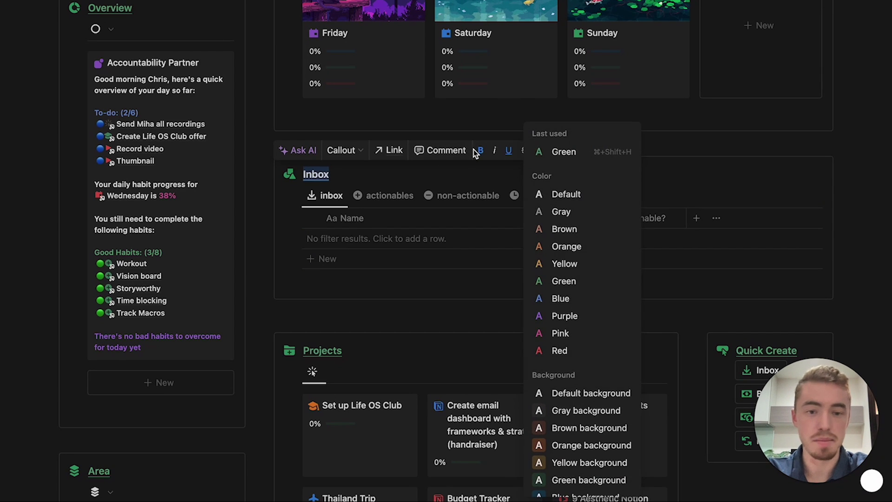
{"action": "left_click", "coordinate": [558, 152]}
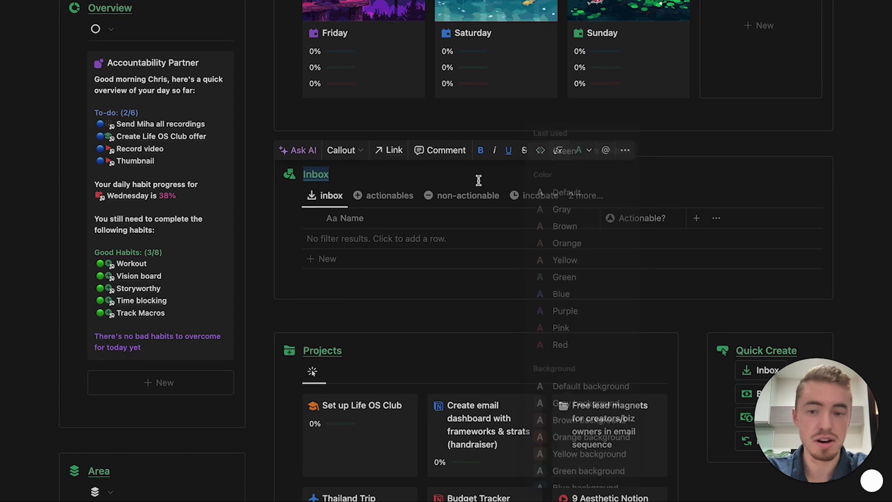
{"action": "left_click", "coordinate": [288, 176]}
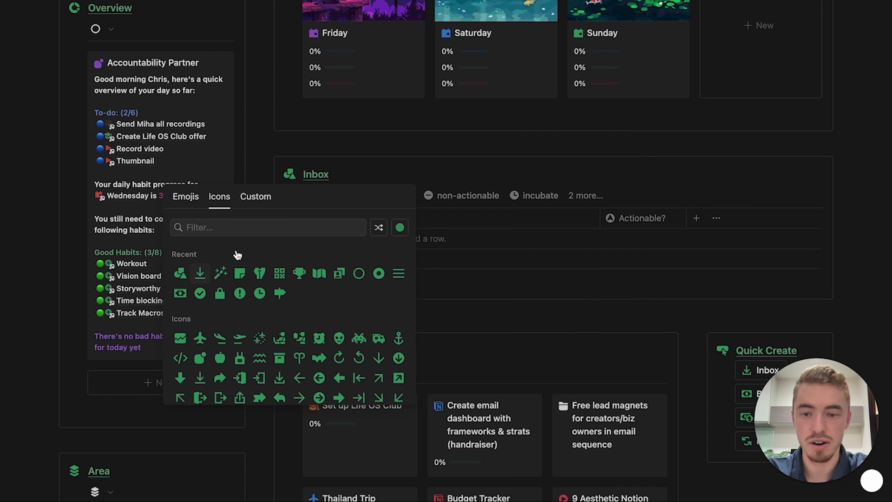
{"action": "left_click", "coordinate": [200, 273]}
{"action": "scroll", "coordinate": [386, 173], "scroll_direction": "up", "scroll_amount": 1}
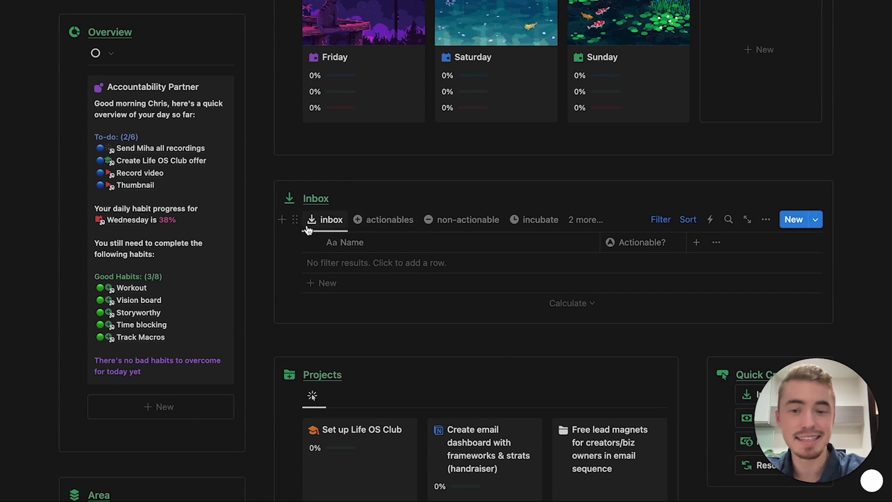
{"action": "left_click_drag", "start_coordinate": [269, 192], "coordinate": [340, 199]}
Step: Look over the Inbox view's settings and icon choices without changing anything
{"action": "scroll", "coordinate": [355, 199], "scroll_direction": "up", "scroll_amount": 10}
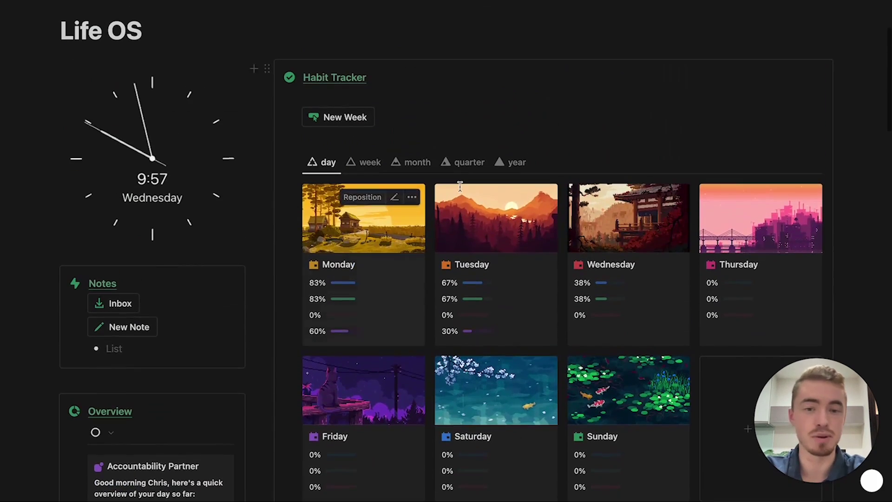
{"action": "scroll", "coordinate": [590, 191], "scroll_direction": "up", "scroll_amount": 5}
{"action": "scroll", "coordinate": [421, 253], "scroll_direction": "down", "scroll_amount": 15}
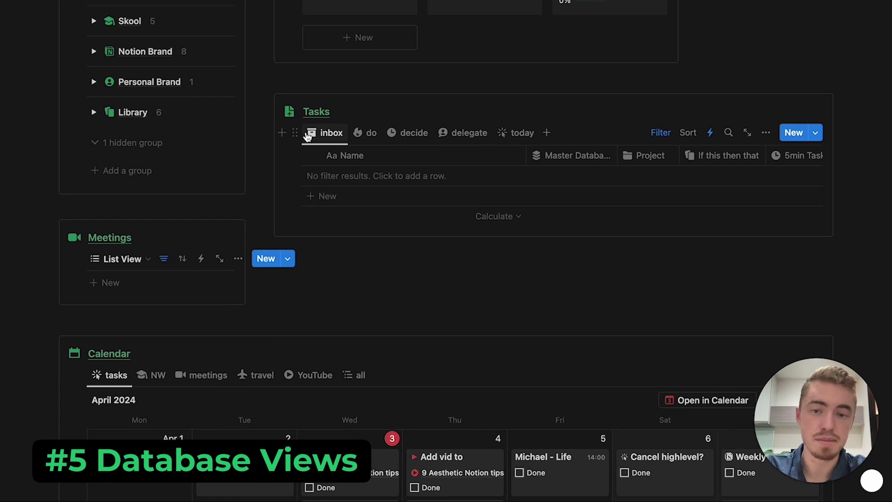
{"action": "left_click", "coordinate": [325, 135]}
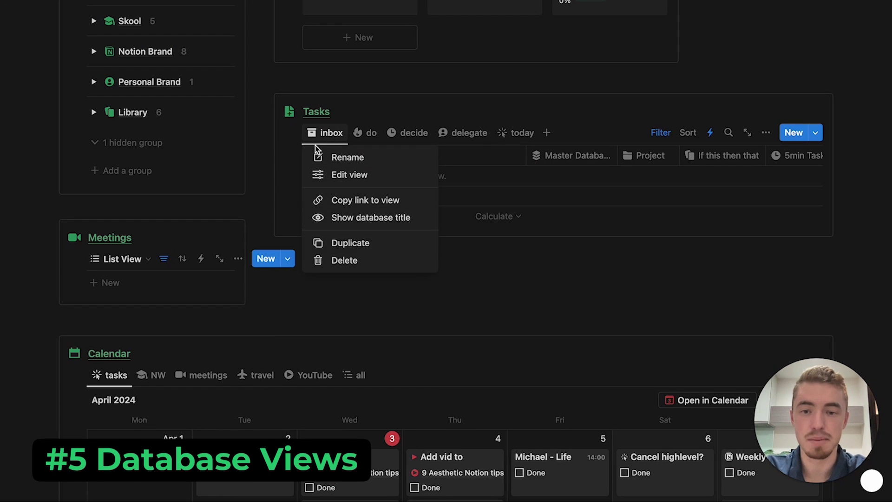
{"action": "left_click", "coordinate": [342, 173]}
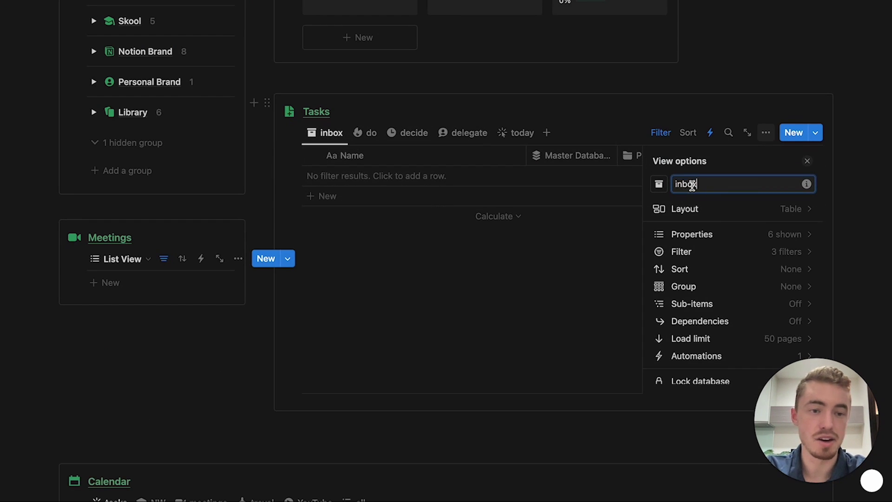
{"action": "left_click", "coordinate": [657, 188]}
{"action": "left_click", "coordinate": [789, 168]}
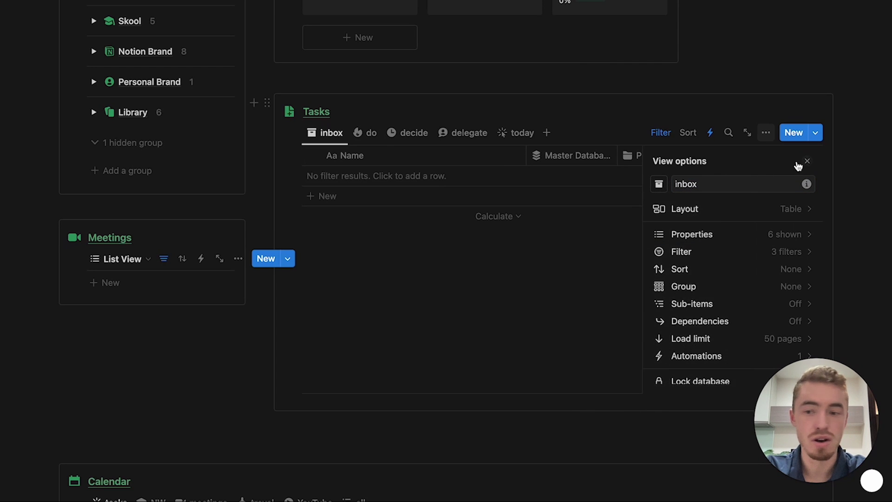
{"action": "left_click", "coordinate": [799, 165]}
Step: Clear the Meetings List View's name and give it a video camera icon
{"action": "left_click", "coordinate": [123, 259]}
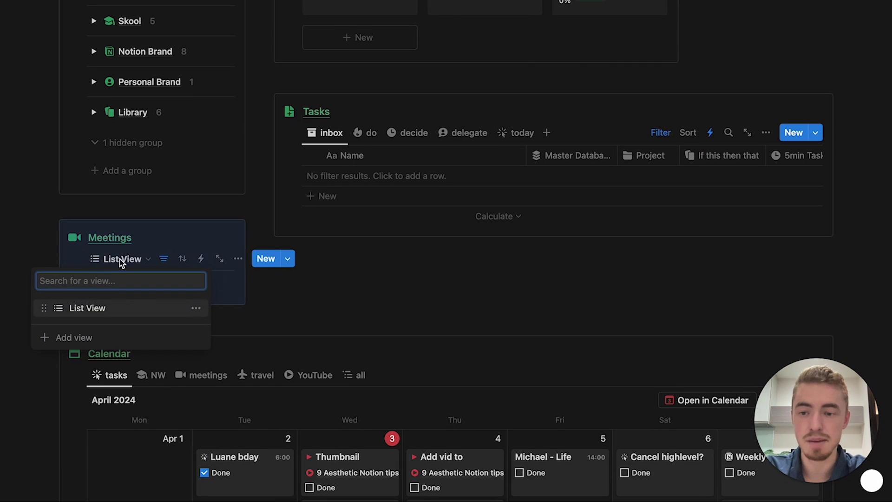
{"action": "left_click", "coordinate": [199, 308]}
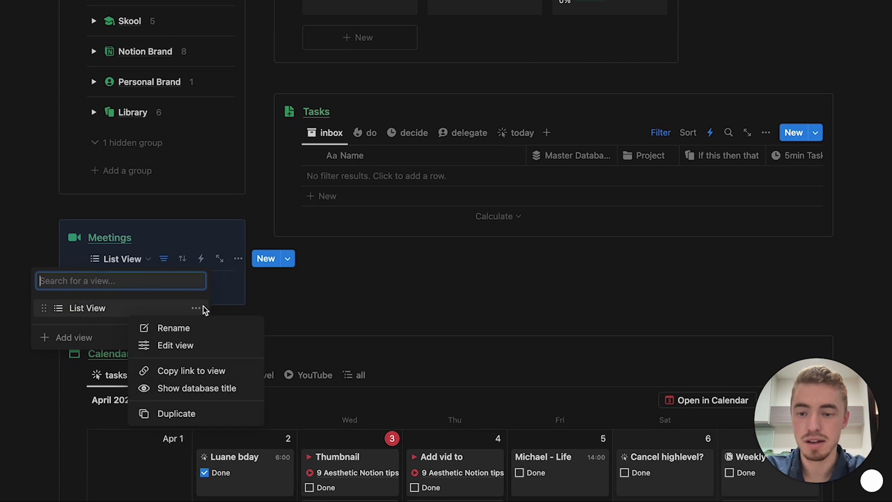
{"action": "left_click", "coordinate": [200, 330]}
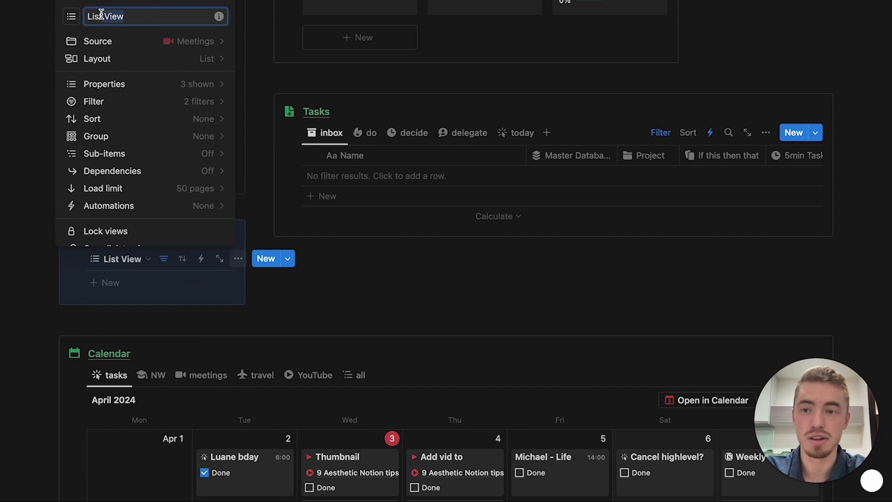
{"action": "key", "text": "Return"}
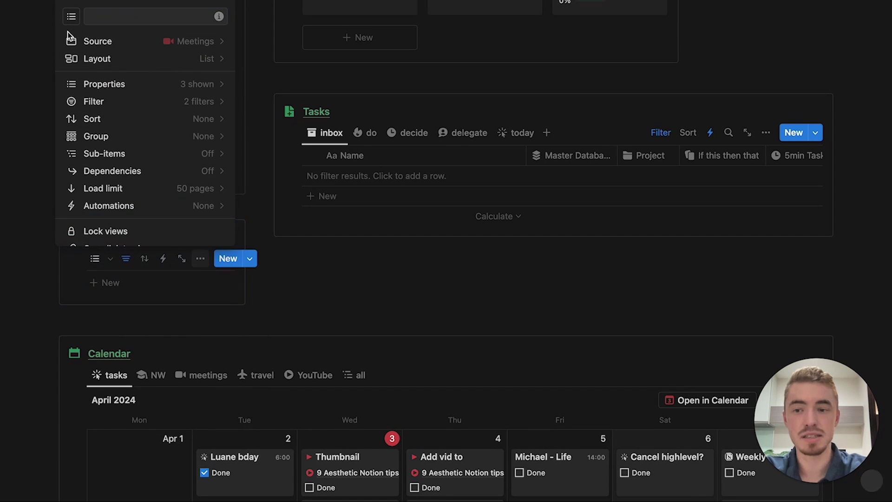
{"action": "left_click", "coordinate": [71, 18]}
{"action": "left_click", "coordinate": [24, 115]}
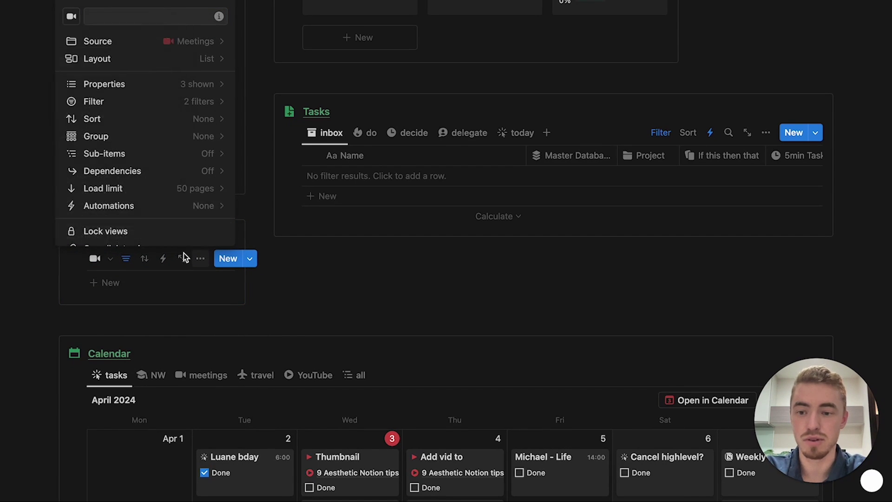
{"action": "left_click", "coordinate": [185, 254]}
{"action": "scroll", "coordinate": [511, 155], "scroll_direction": "up", "scroll_amount": 1}
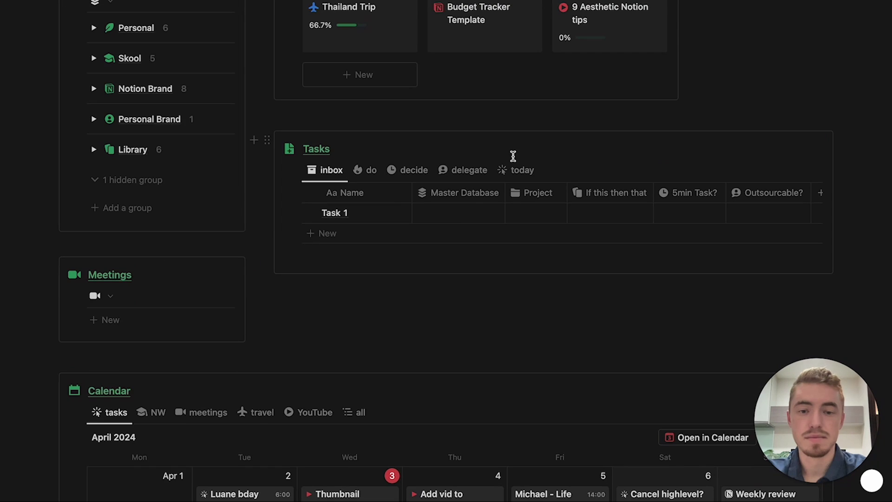
Step: Check the Master Database property's icon choices, leaving them unchanged
{"action": "left_click", "coordinate": [458, 197]}
{"action": "left_click", "coordinate": [428, 219]}
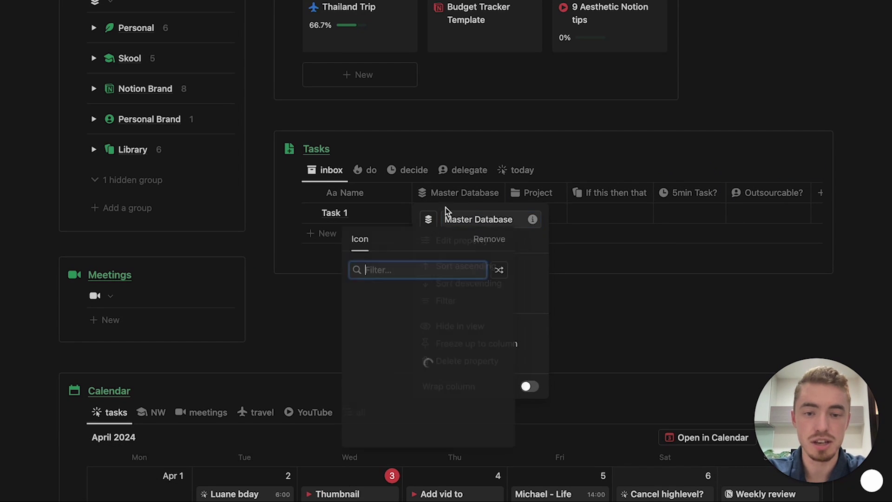
{"action": "key", "text": "Escape"}
{"action": "key", "text": "Escape"}
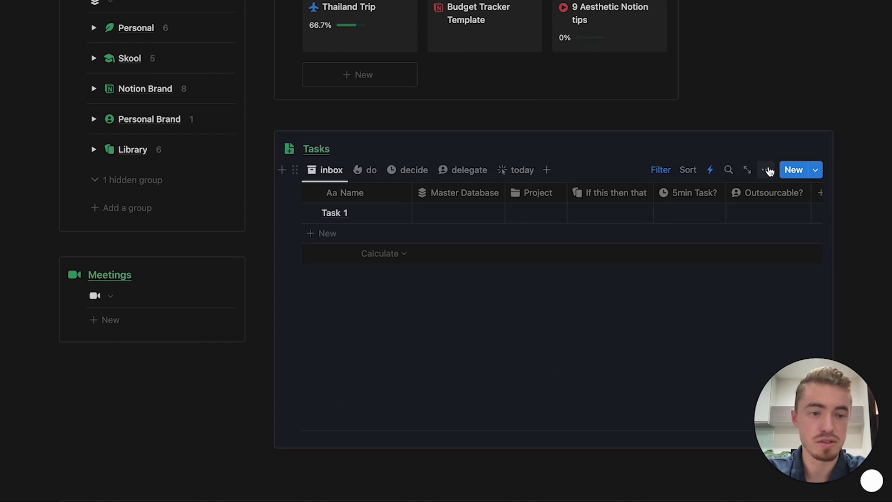
Step: Open the Tasks table's Project property settings from the view's Properties list
{"action": "left_click", "coordinate": [767, 170]}
{"action": "left_click", "coordinate": [692, 274]}
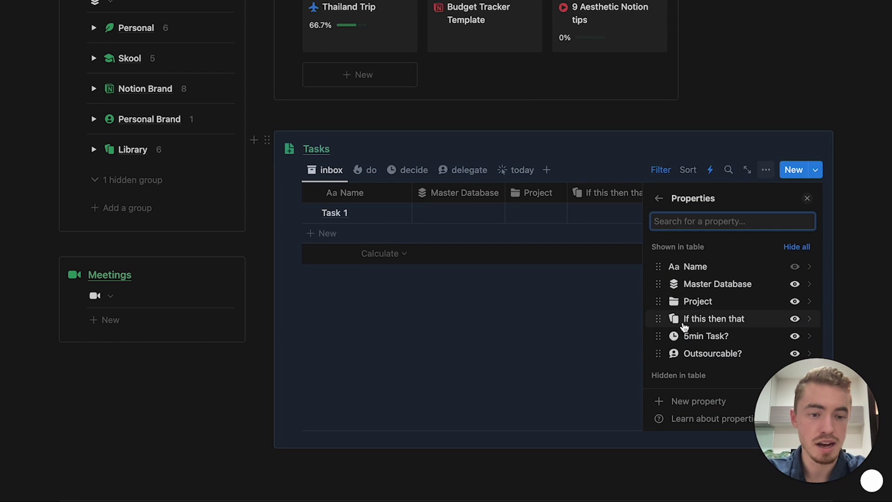
{"action": "left_click", "coordinate": [703, 302]}
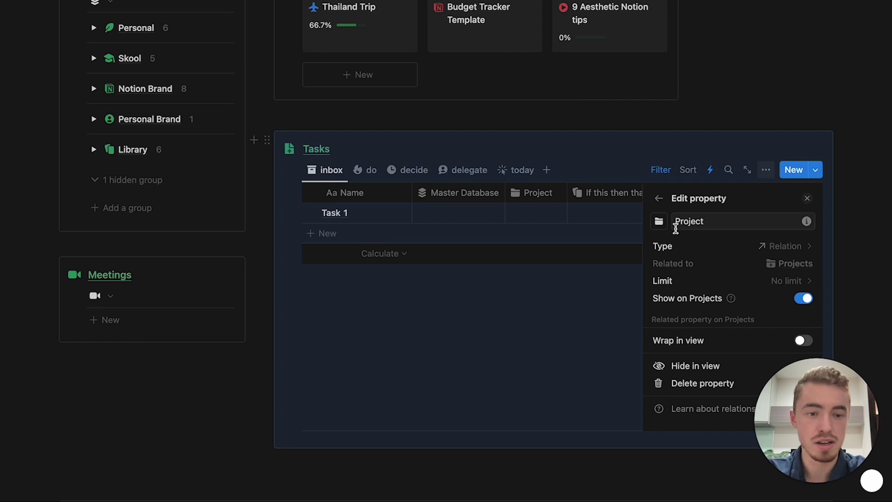
Step: Set the Untitled Tasks template's icon to a green circle from Icons
{"action": "left_click", "coordinate": [807, 200]}
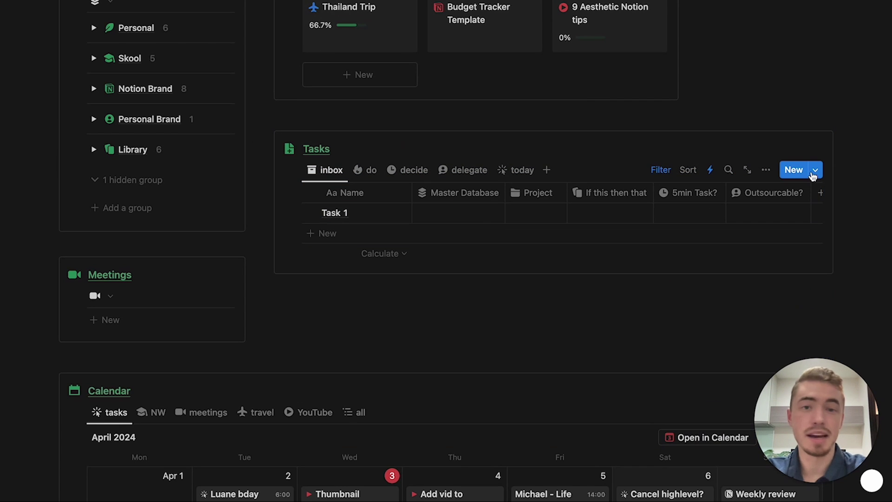
{"action": "left_click", "coordinate": [813, 172]}
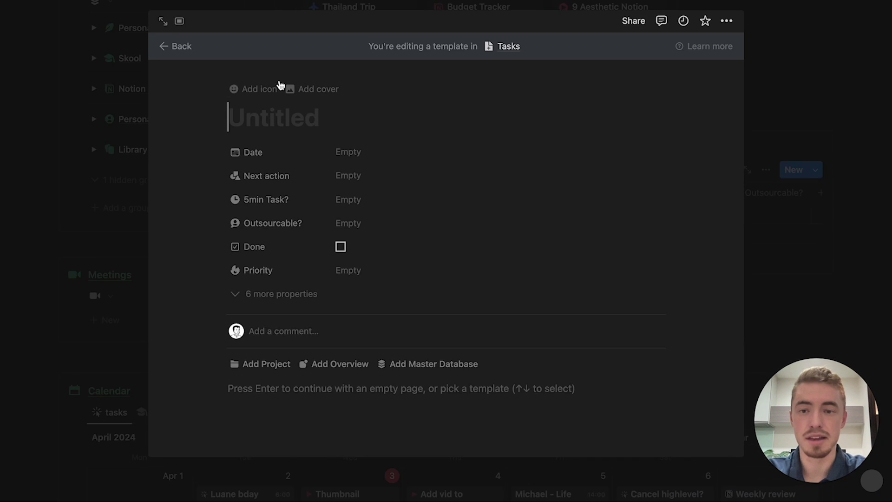
{"action": "left_click", "coordinate": [259, 89]}
{"action": "left_click", "coordinate": [189, 186]}
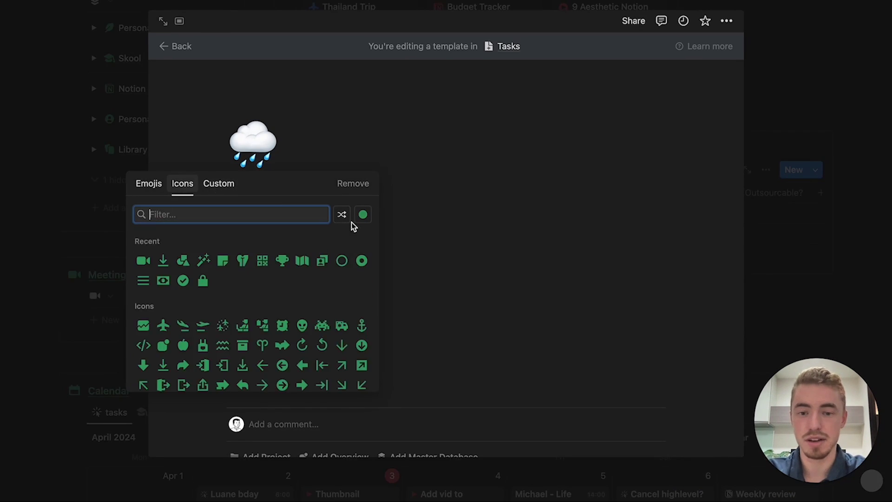
{"action": "left_click", "coordinate": [362, 261]}
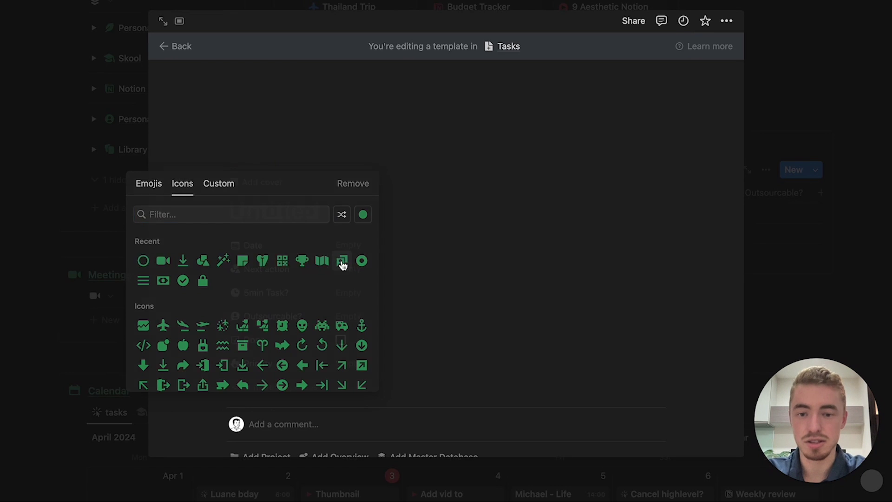
{"action": "left_click", "coordinate": [774, 204]}
{"action": "left_click", "coordinate": [816, 173]}
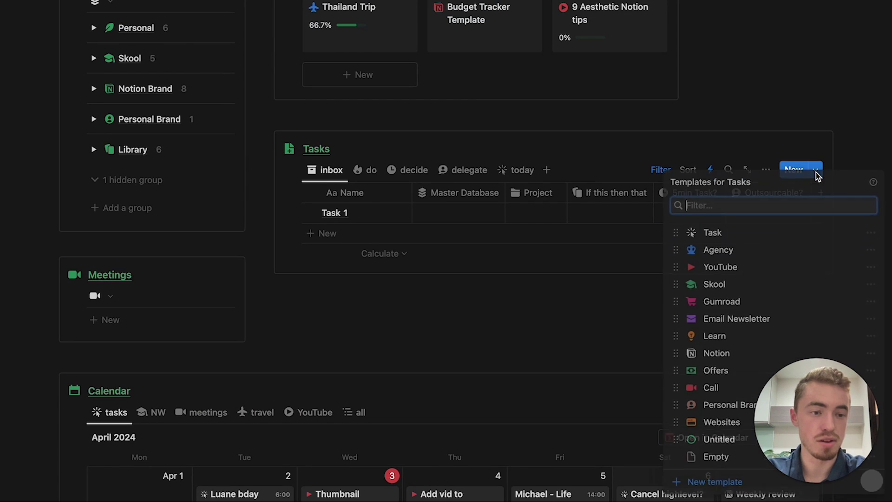
Step: Create a new task from the Untitled template and add an empty Tasks row
{"action": "left_click", "coordinate": [711, 442]}
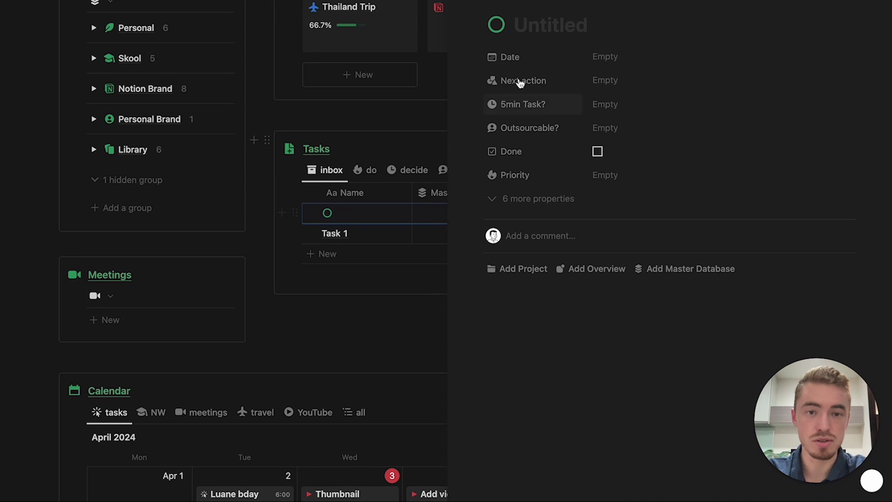
{"action": "left_click", "coordinate": [428, 233]}
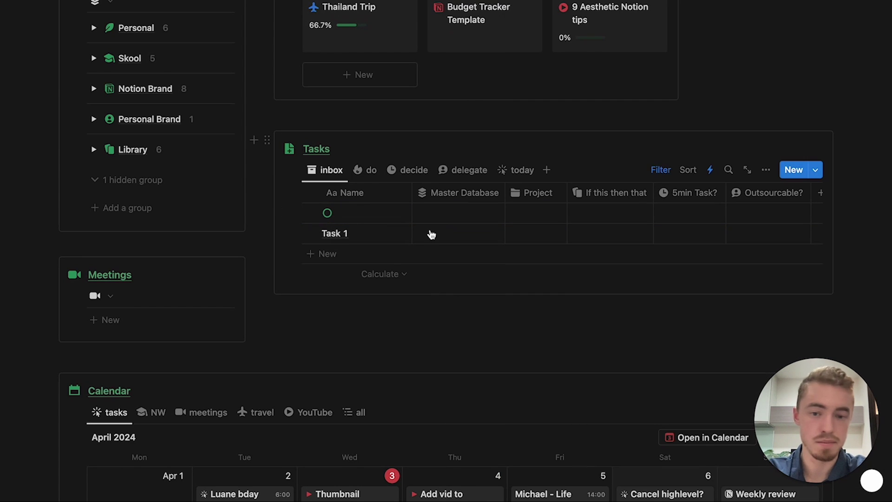
{"action": "left_click", "coordinate": [383, 255]}
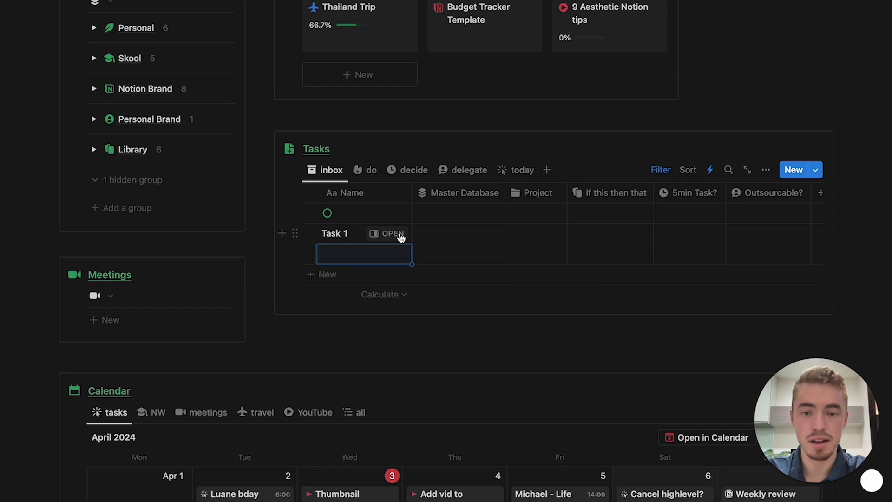
Step: Apply the green circle template to Task 1
{"action": "left_click", "coordinate": [400, 235]}
{"action": "scroll", "coordinate": [509, 368], "scroll_direction": "down", "scroll_amount": 7}
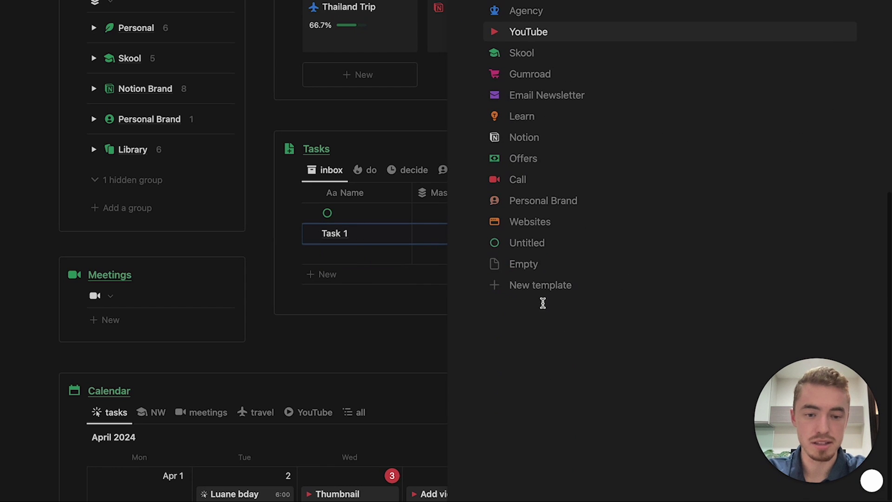
{"action": "left_click", "coordinate": [570, 259]}
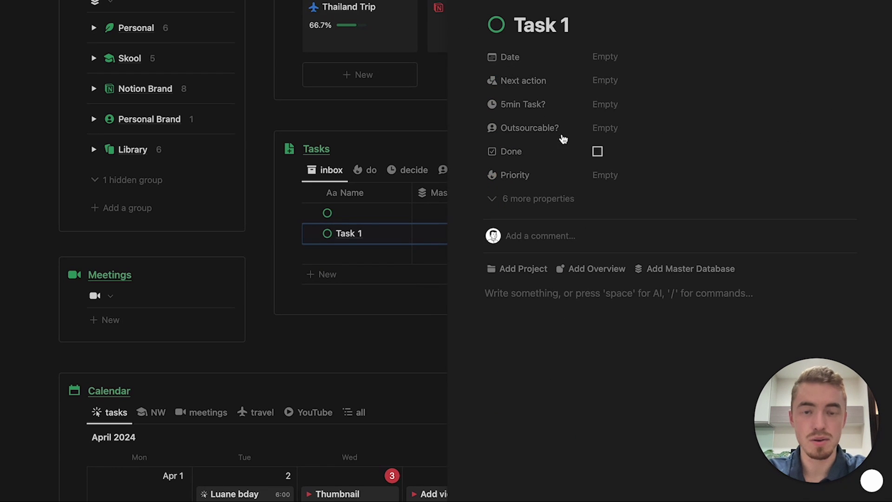
{"action": "key", "text": "Escape"}
Step: Make Untitled the default Tasks template for all views
{"action": "left_click", "coordinate": [816, 171]}
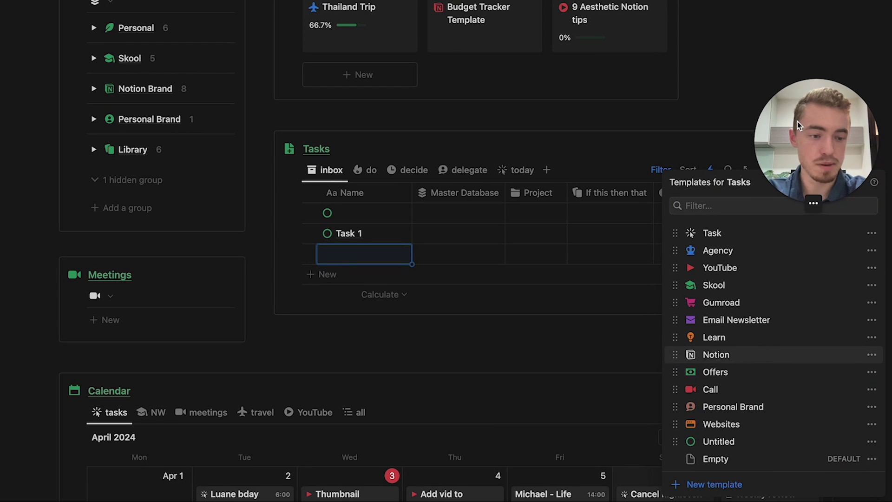
{"action": "left_click", "coordinate": [873, 444]}
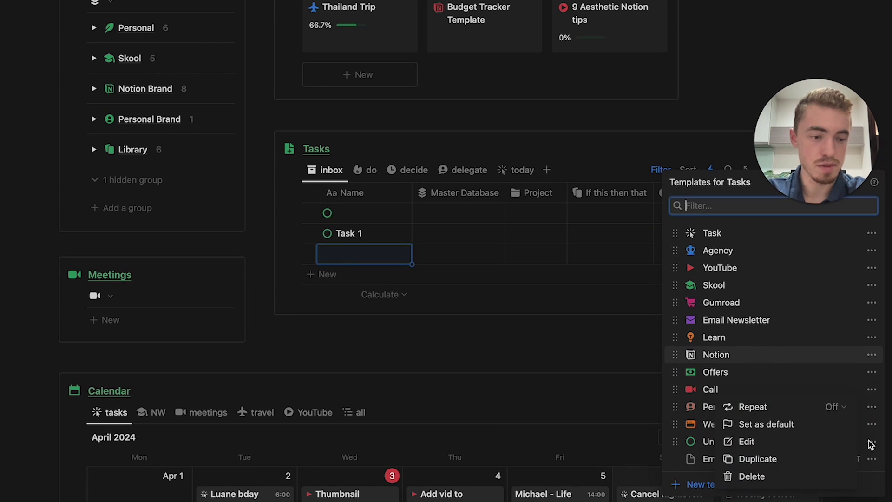
{"action": "left_click", "coordinate": [811, 433]}
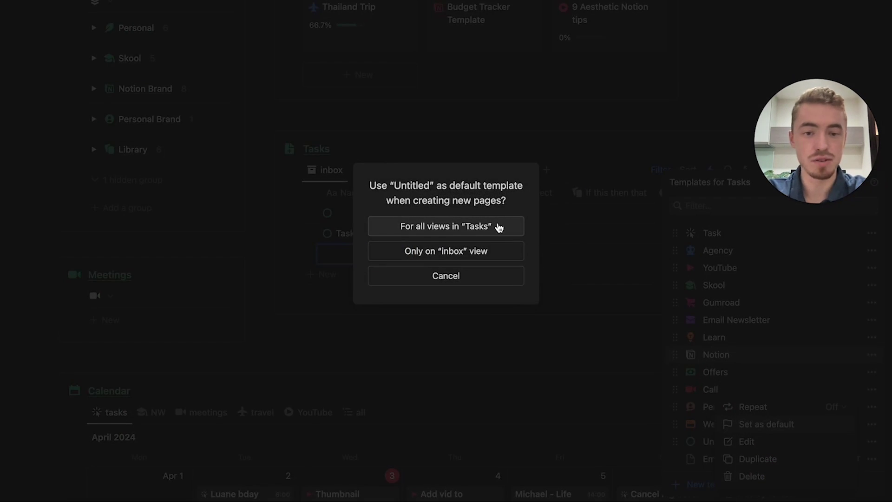
{"action": "left_click", "coordinate": [499, 227]}
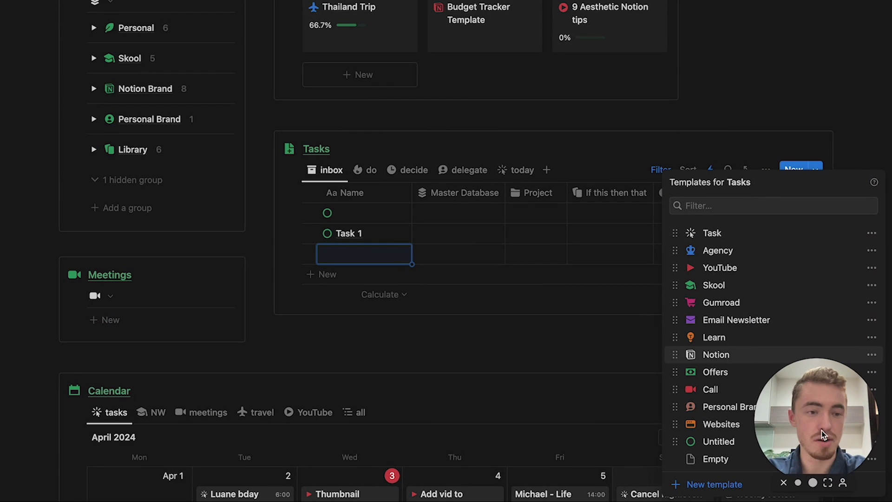
Step: Add a task row from the circle-icon template and review the Tasks templates list
{"action": "left_click", "coordinate": [459, 267]}
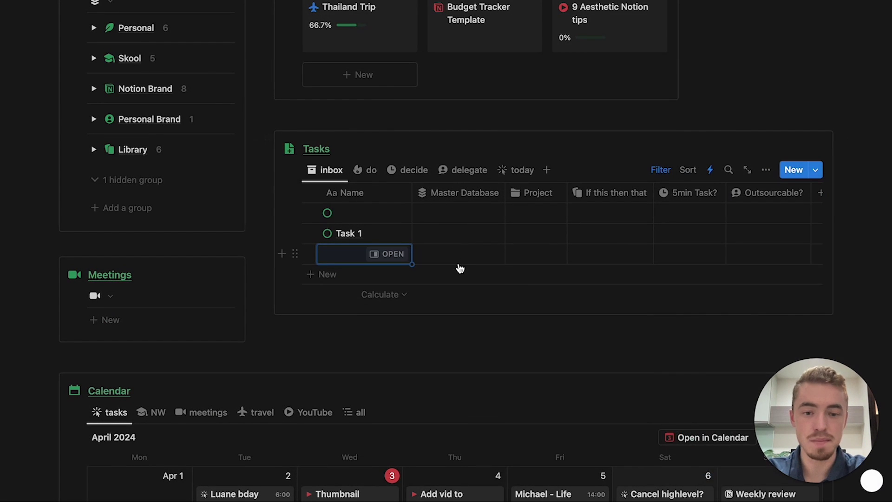
{"action": "left_click", "coordinate": [461, 270]}
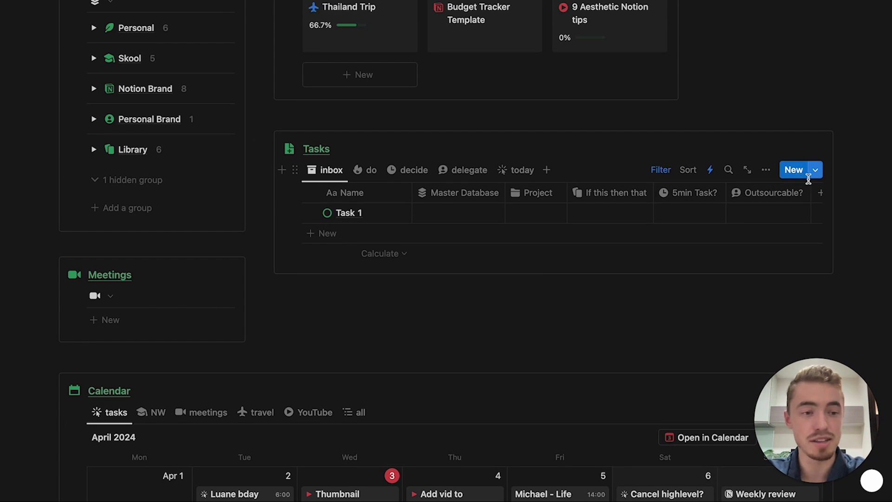
{"action": "scroll", "coordinate": [821, 180], "scroll_direction": "down", "scroll_amount": 3}
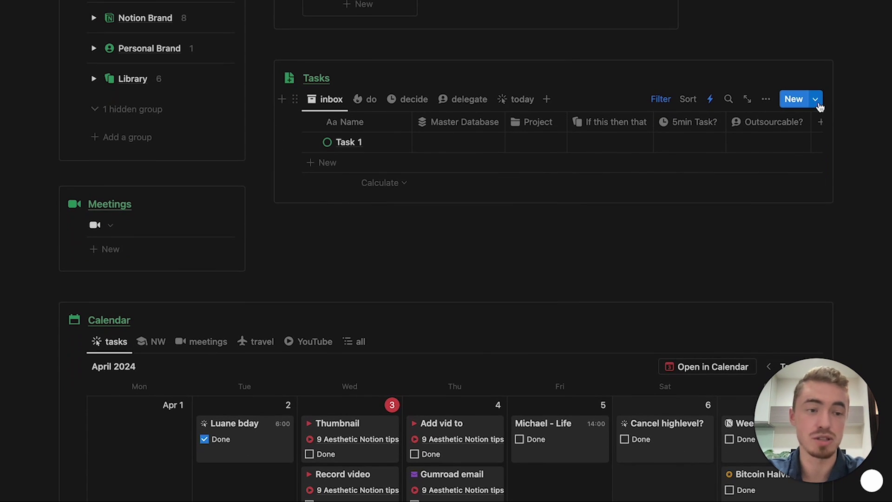
{"action": "left_click", "coordinate": [816, 99]}
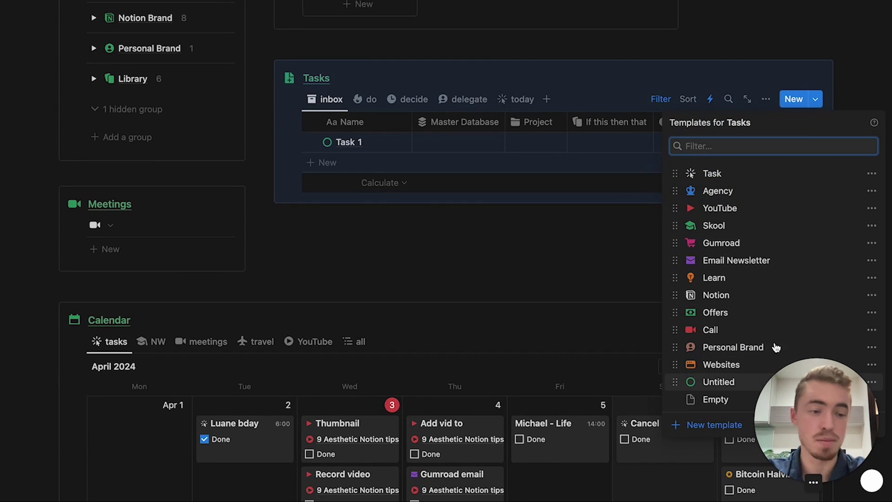
{"action": "left_click", "coordinate": [677, 74]}
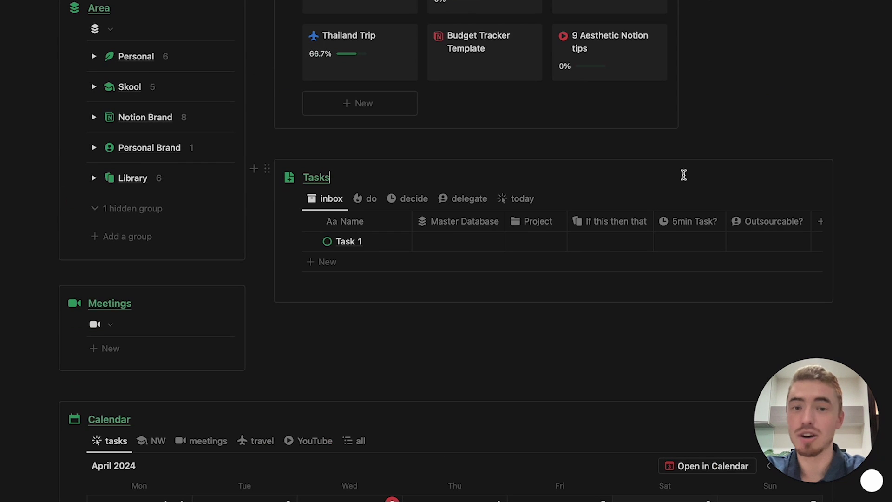
Step: Make the Quick Create Inbox button's text blue
{"action": "scroll", "coordinate": [684, 175], "scroll_direction": "up", "scroll_amount": 5}
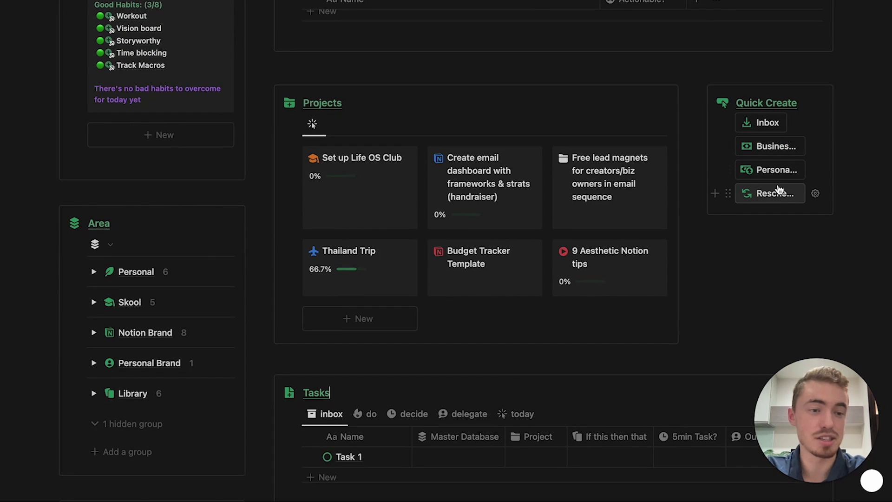
{"action": "left_click", "coordinate": [729, 124]}
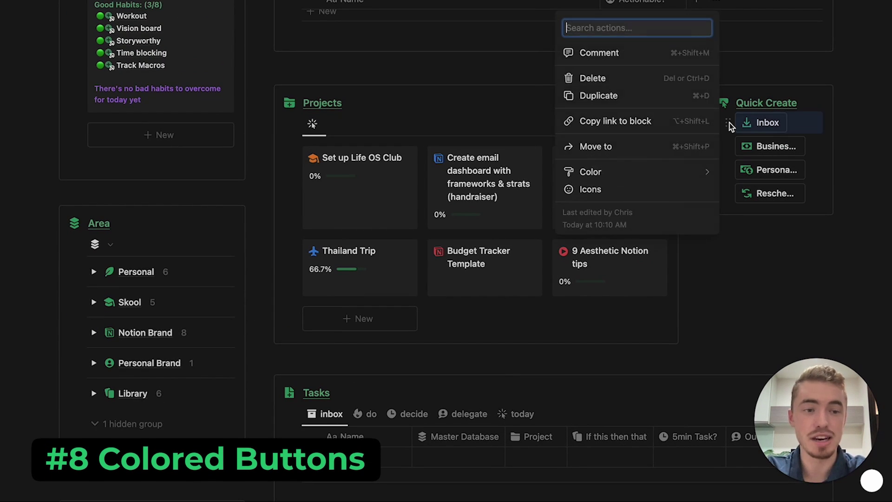
{"action": "left_click", "coordinate": [735, 165]}
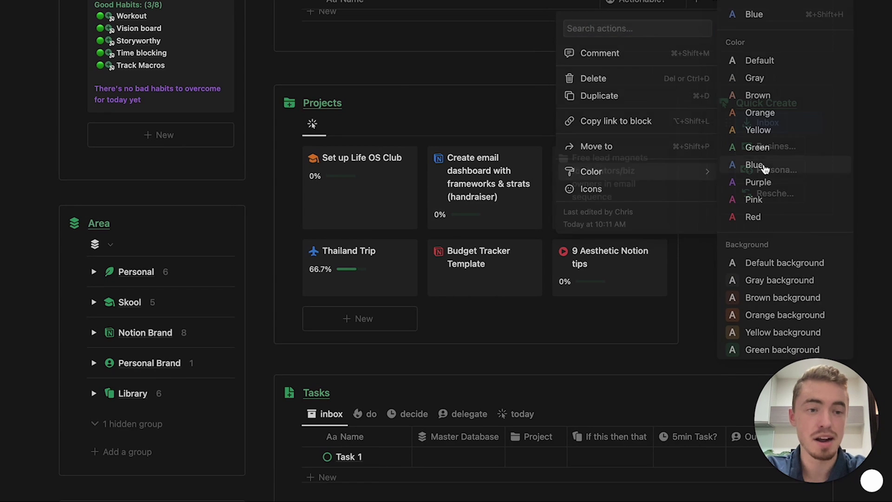
Step: Give the Business button a purple background
{"action": "left_click", "coordinate": [728, 147]}
{"action": "mouse_move", "coordinate": [703, 195]}
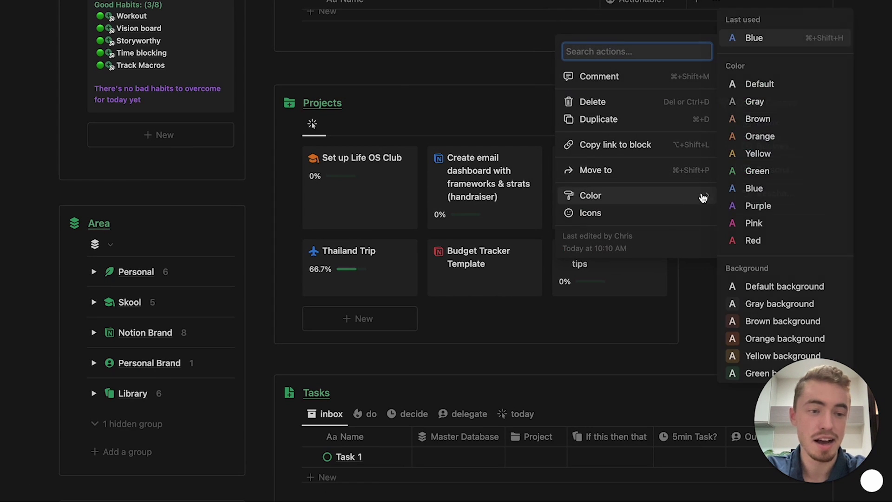
{"action": "scroll", "coordinate": [767, 335], "scroll_direction": "down", "scroll_amount": 2}
{"action": "left_click", "coordinate": [768, 339]}
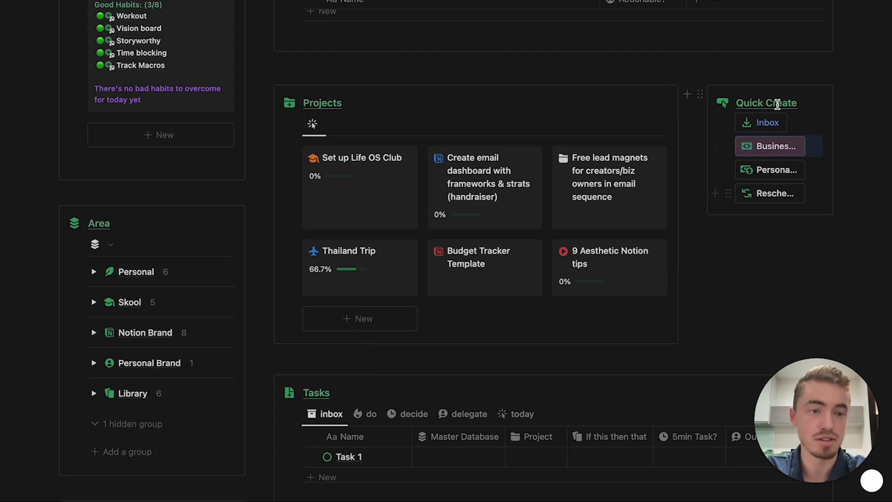
{"action": "scroll", "coordinate": [333, 219], "scroll_direction": "up", "scroll_amount": 10}
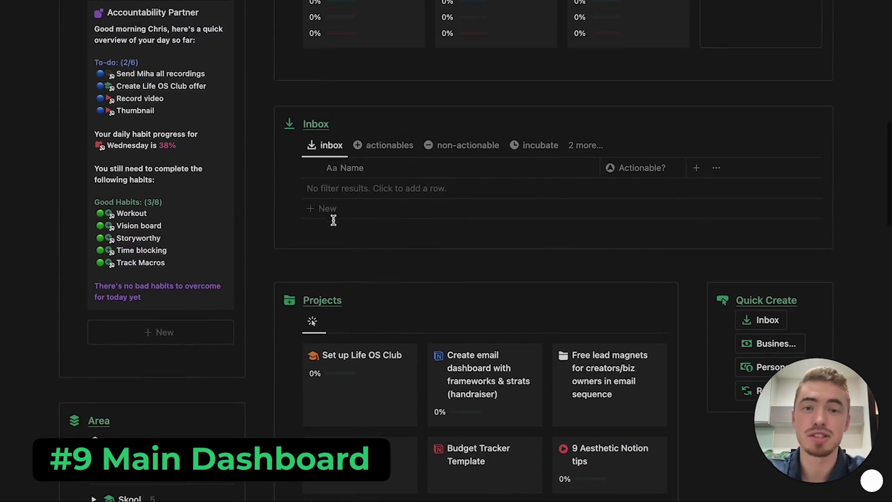
{"action": "scroll", "coordinate": [333, 219], "scroll_direction": "up", "scroll_amount": 10}
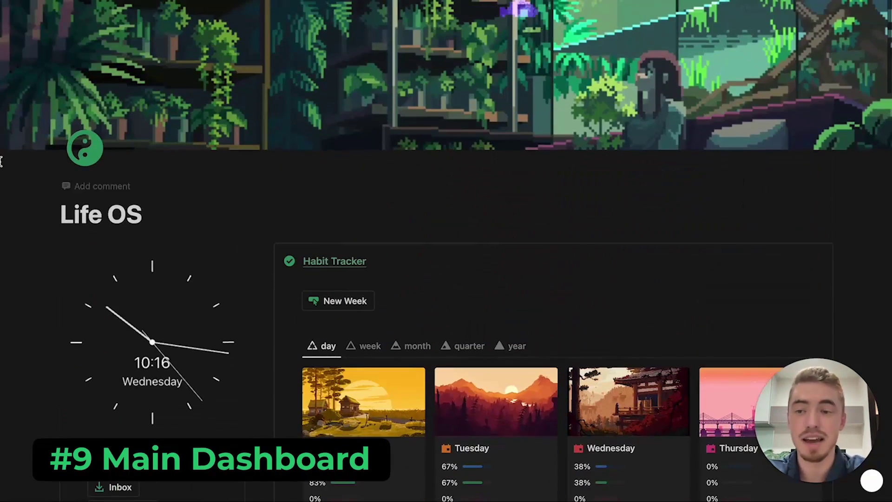
{"action": "mouse_move", "coordinate": [81, 132]}
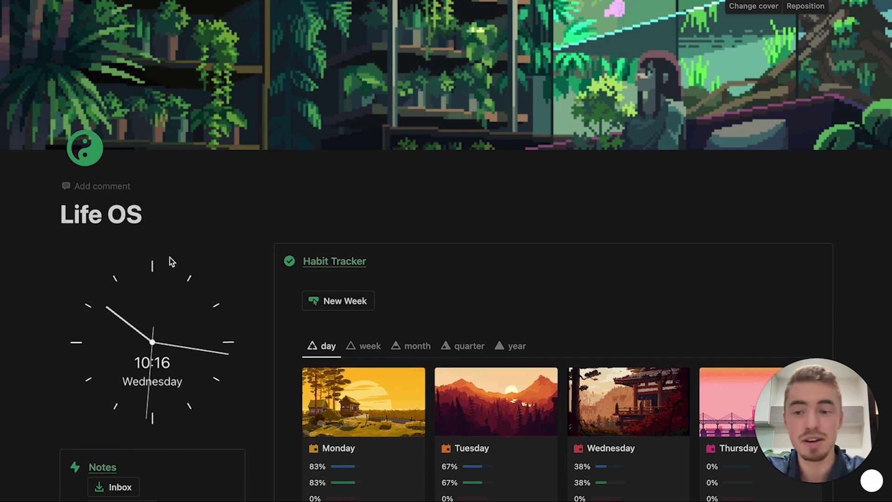
{"action": "scroll", "coordinate": [338, 211], "scroll_direction": "down", "scroll_amount": 15}
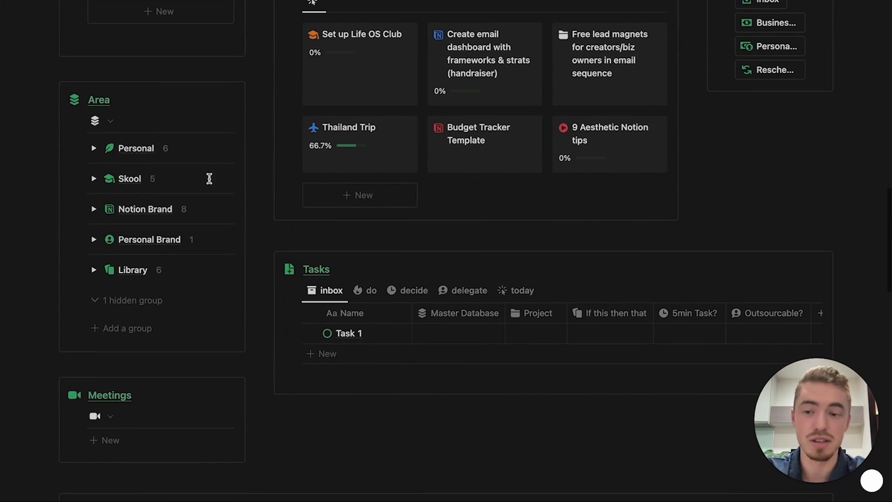
{"action": "mouse_move", "coordinate": [3, 108]}
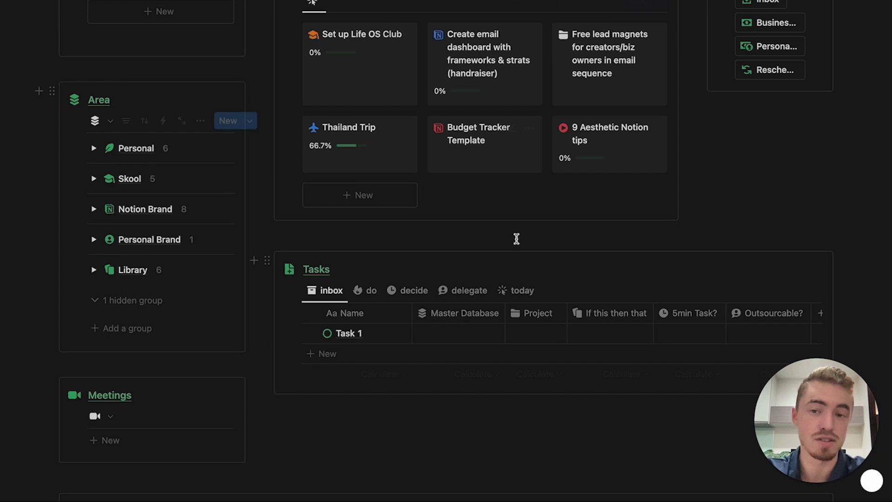
{"action": "scroll", "coordinate": [424, 261], "scroll_direction": "down", "scroll_amount": 2}
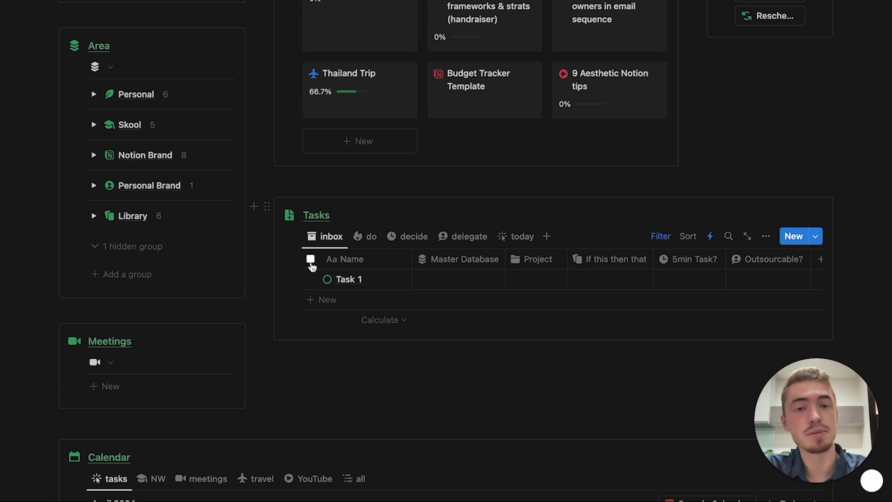
{"action": "left_click", "coordinate": [94, 155]}
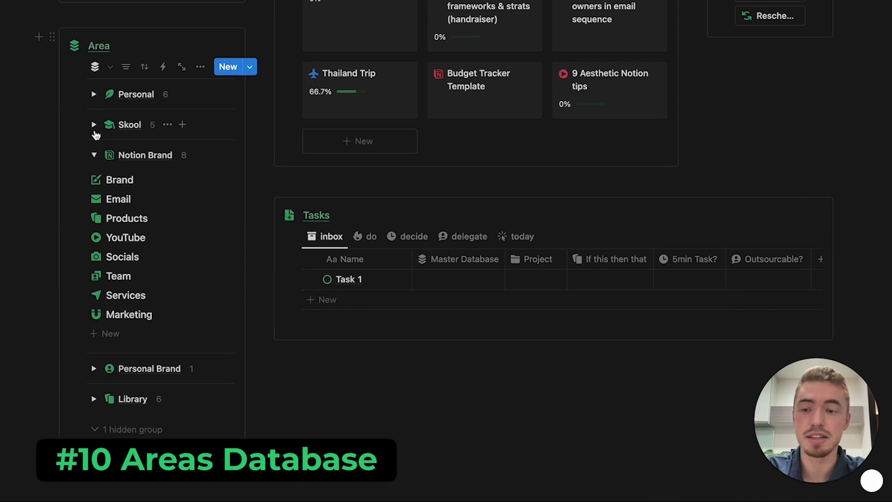
{"action": "left_click", "coordinate": [95, 127]}
{"action": "left_click", "coordinate": [93, 96]}
{"action": "mouse_move", "coordinate": [30, 119]}
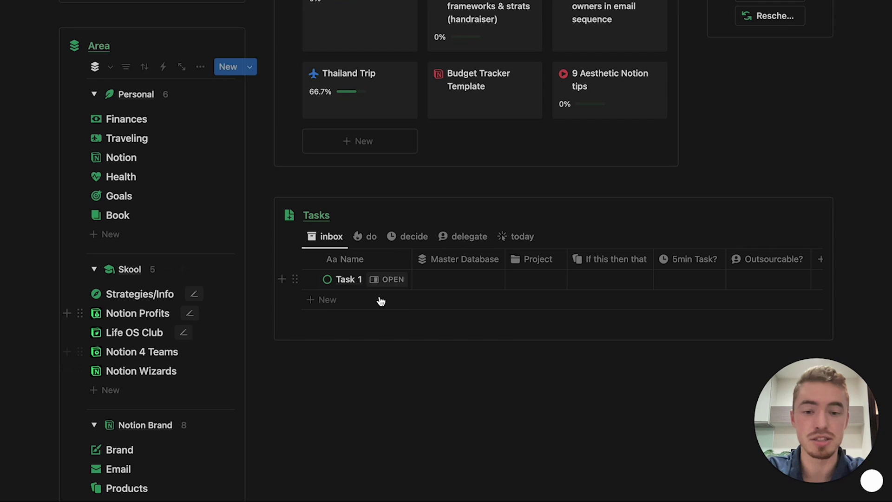
{"action": "left_click", "coordinate": [94, 95]}
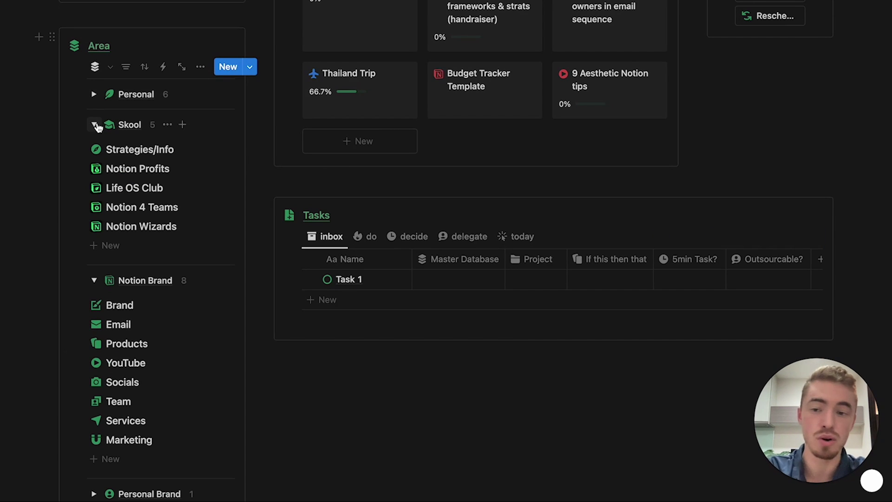
{"action": "left_click", "coordinate": [95, 124]}
{"action": "left_click", "coordinate": [94, 155]}
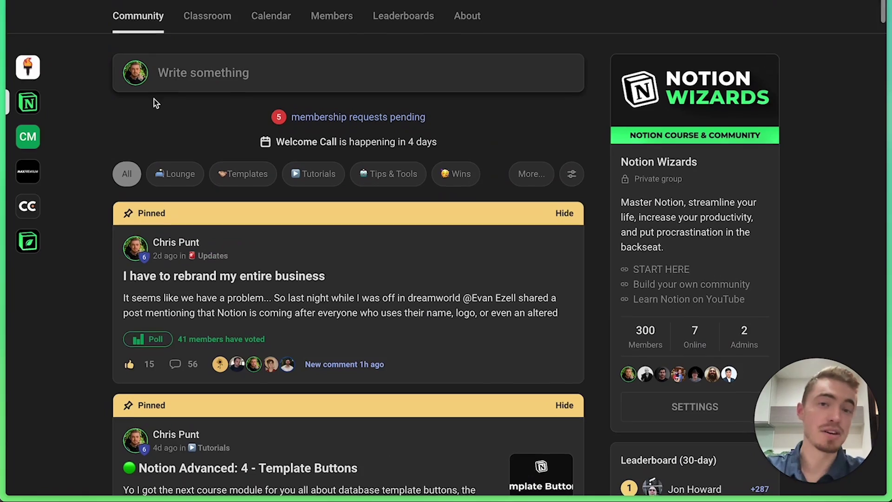
Step: Scroll the Notion Wizards feed and show its April 2024 event calendar
{"action": "scroll", "coordinate": [154, 98], "scroll_direction": "down", "scroll_amount": 20}
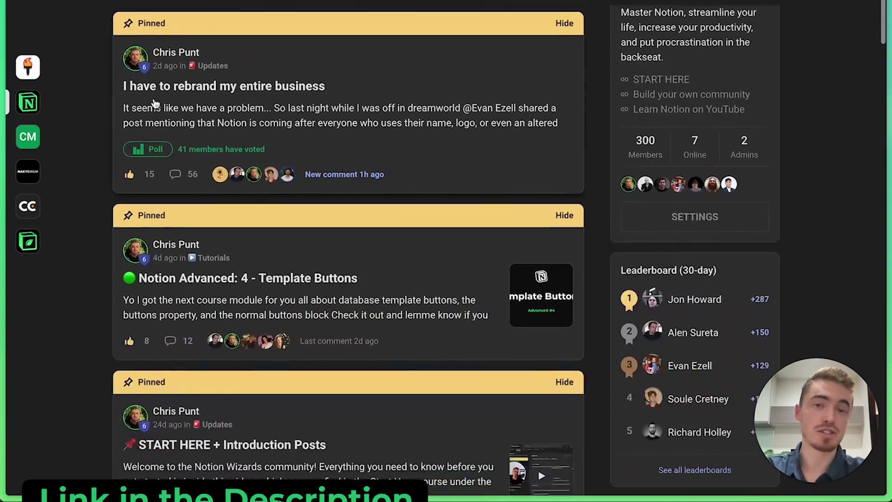
{"action": "scroll", "coordinate": [155, 104], "scroll_direction": "up", "scroll_amount": 20}
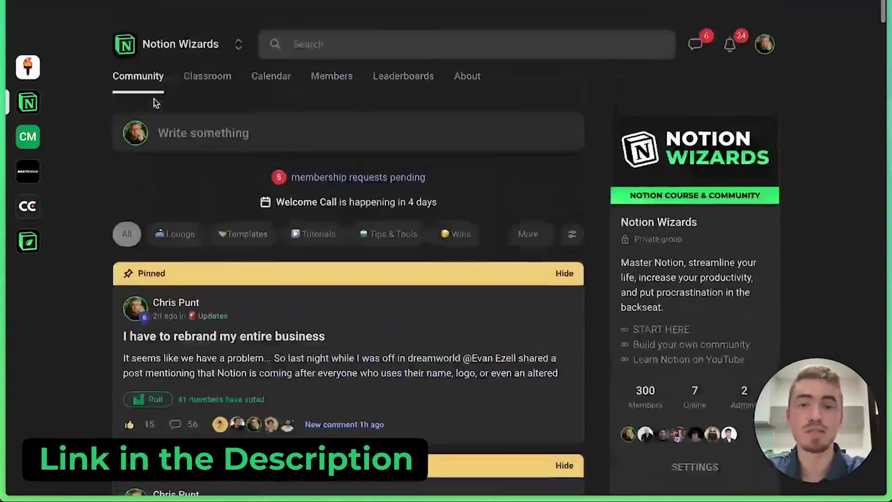
{"action": "scroll", "coordinate": [216, 40], "scroll_direction": "down", "scroll_amount": 1}
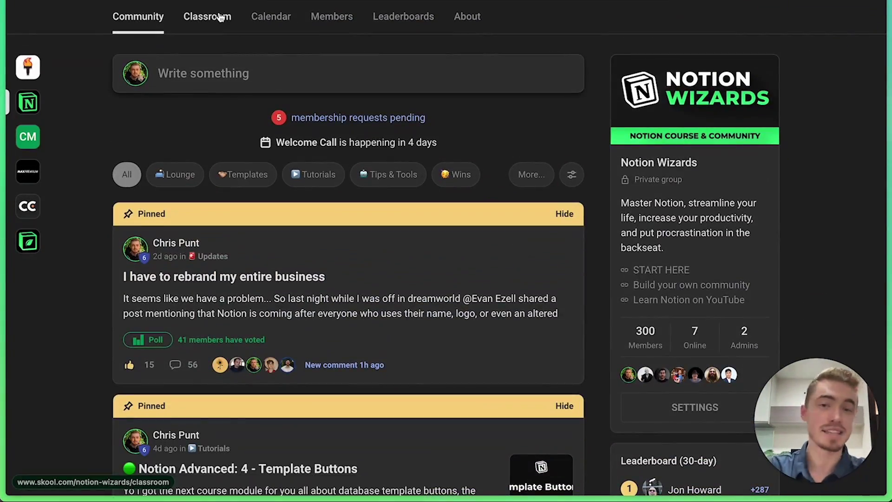
{"action": "scroll", "coordinate": [308, 67], "scroll_direction": "down", "scroll_amount": 8}
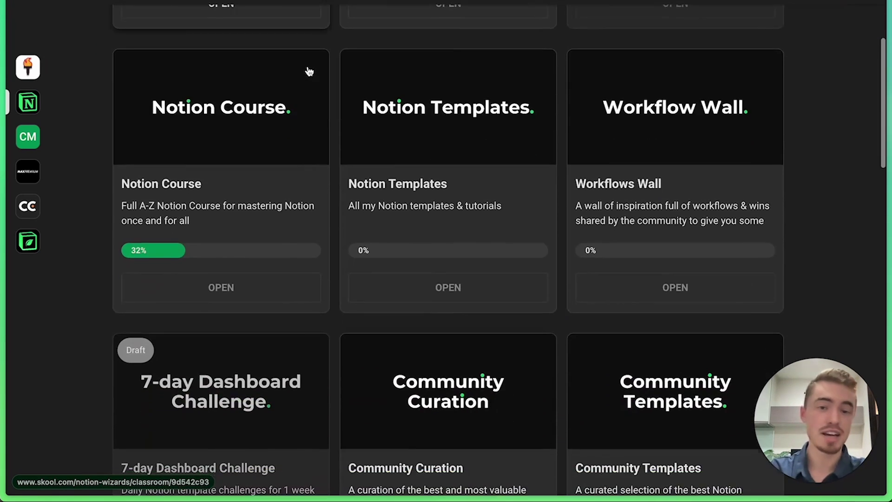
{"action": "scroll", "coordinate": [309, 71], "scroll_direction": "up", "scroll_amount": 8}
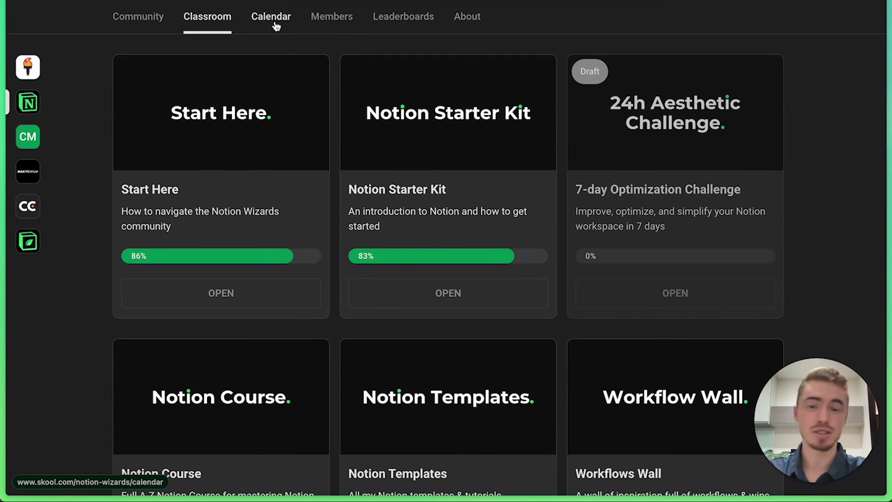
{"action": "left_click", "coordinate": [275, 25]}
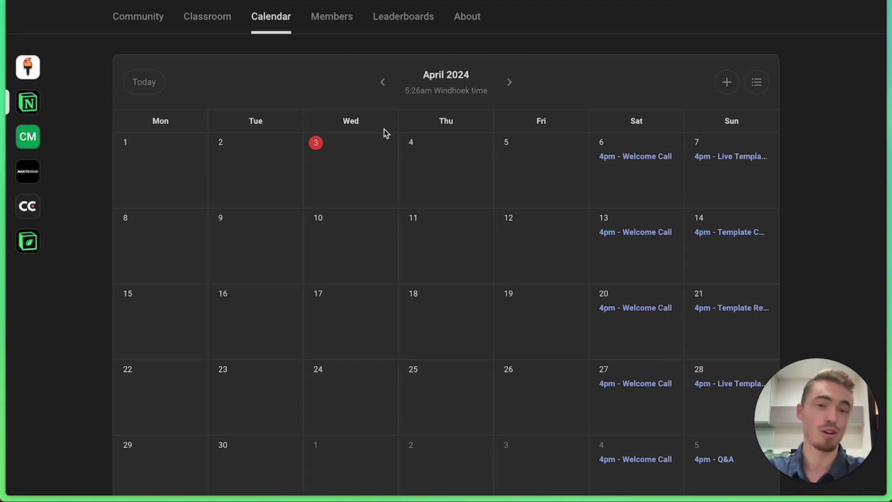